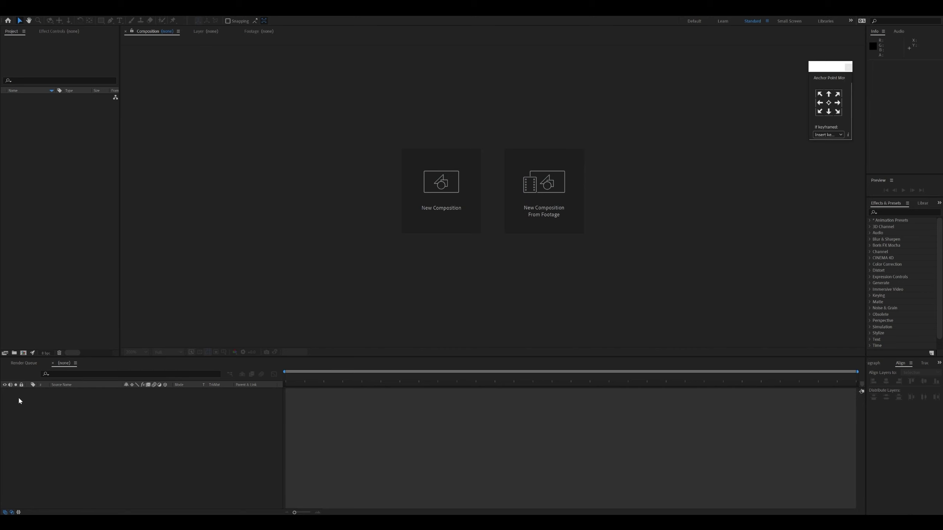
# - Create a 500 × 500 px composition named Comp 1
pyautogui.click(23, 353)
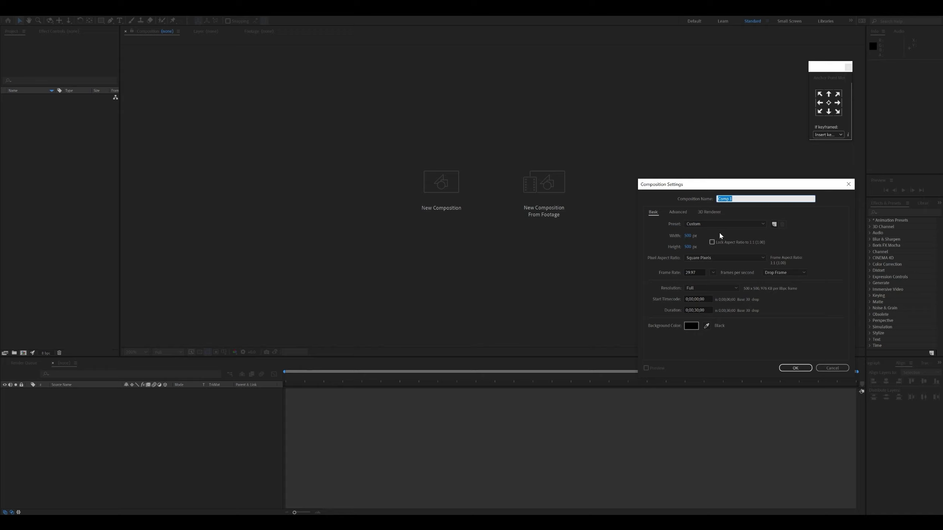
pyautogui.click(688, 238)
pyautogui.click(688, 247)
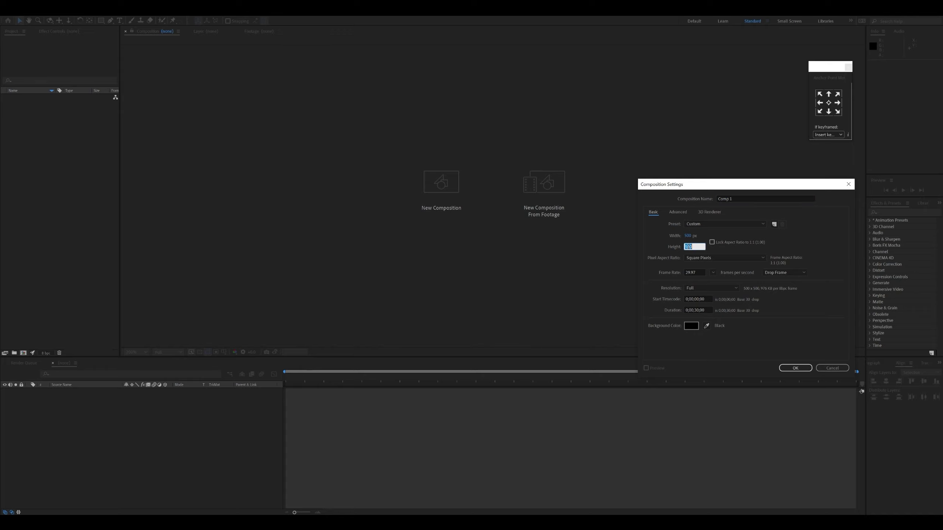
pyautogui.click(795, 369)
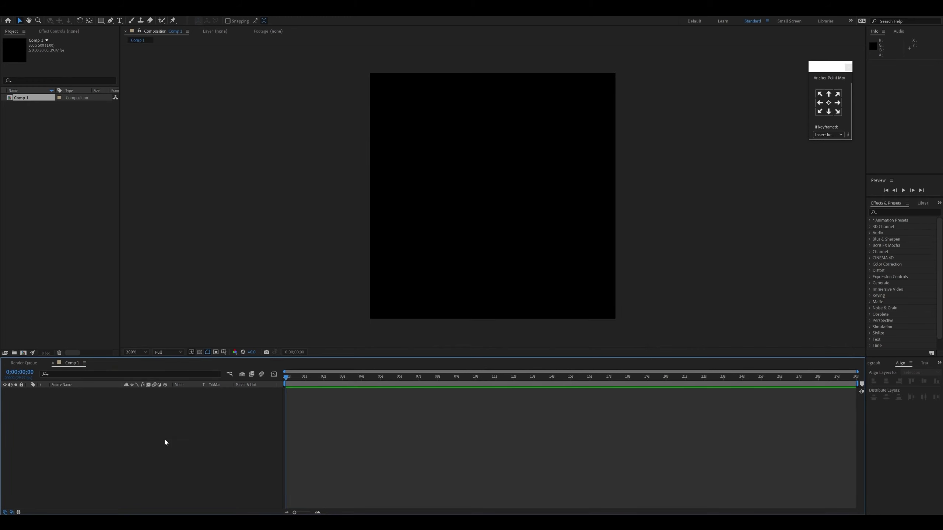
# - Add a solid layer 'Royal Blue Solid 1' in colour 004AFF and lock it
pyautogui.rightClick(162, 447)
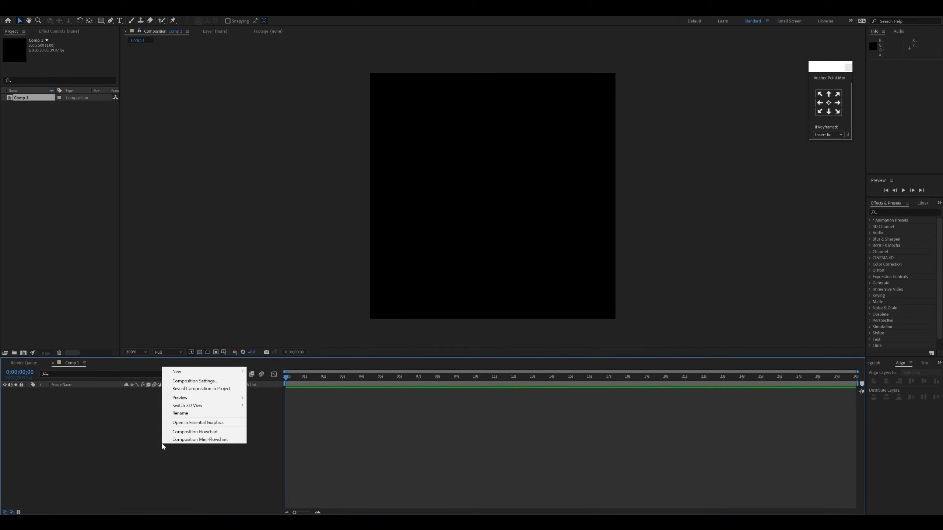
pyautogui.moveTo(189, 376)
pyautogui.click(262, 388)
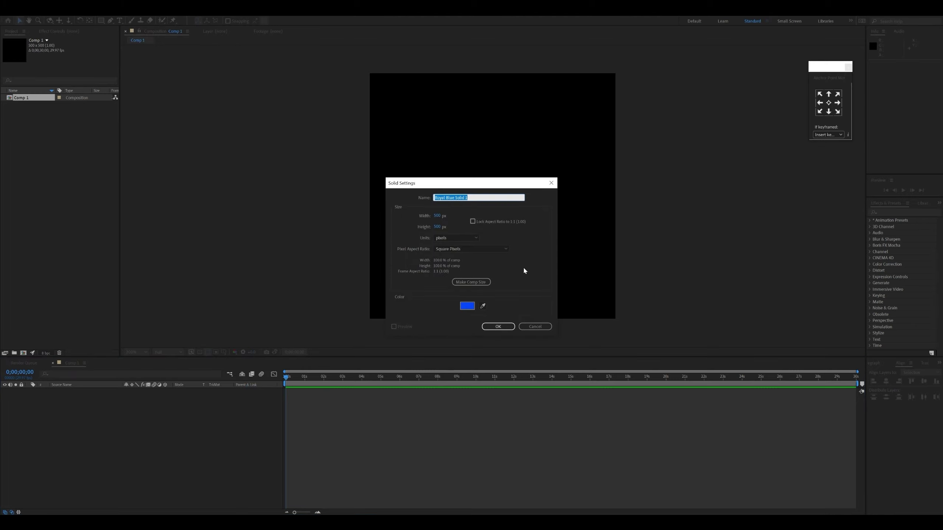
pyautogui.click(467, 305)
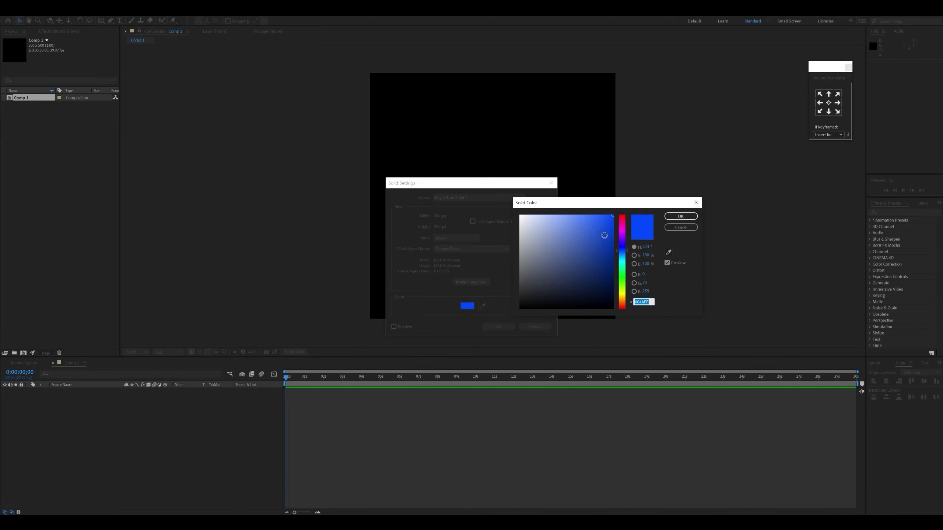
pyautogui.click(612, 217)
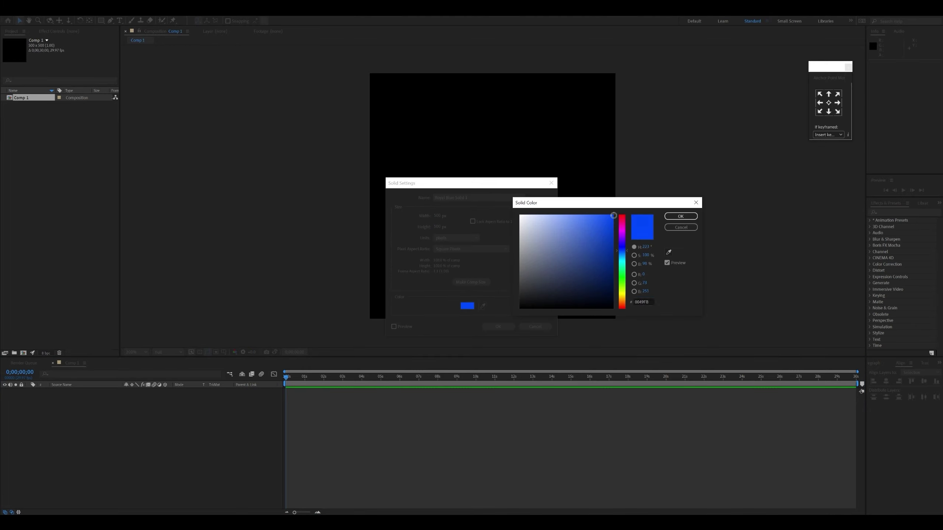
pyautogui.click(680, 216)
pyautogui.click(498, 326)
pyautogui.click(269, 422)
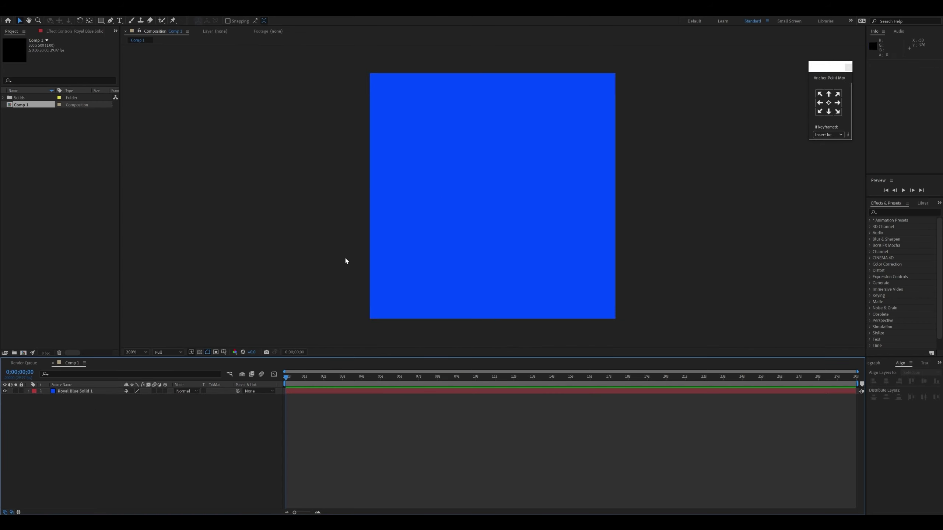
pyautogui.click(21, 392)
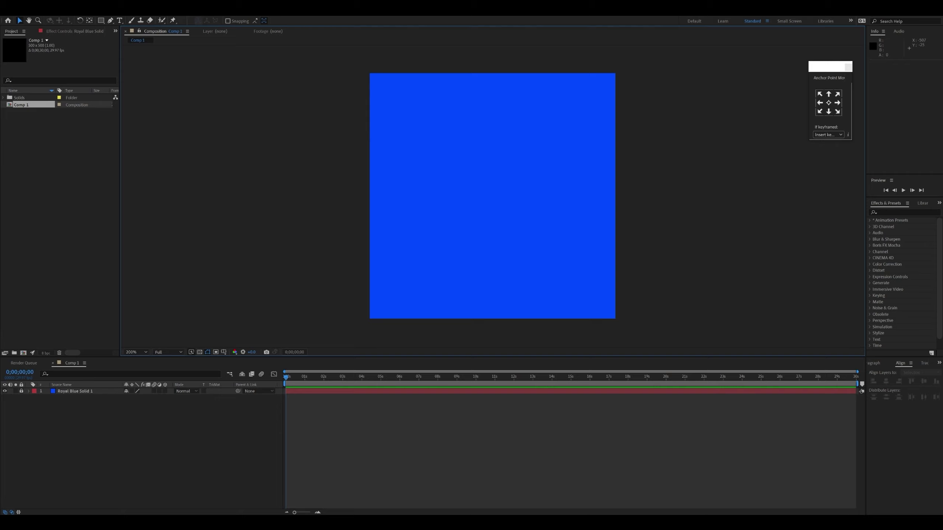
# - Draw a short vertical line on the solid with the Pen tool
pyautogui.click(110, 21)
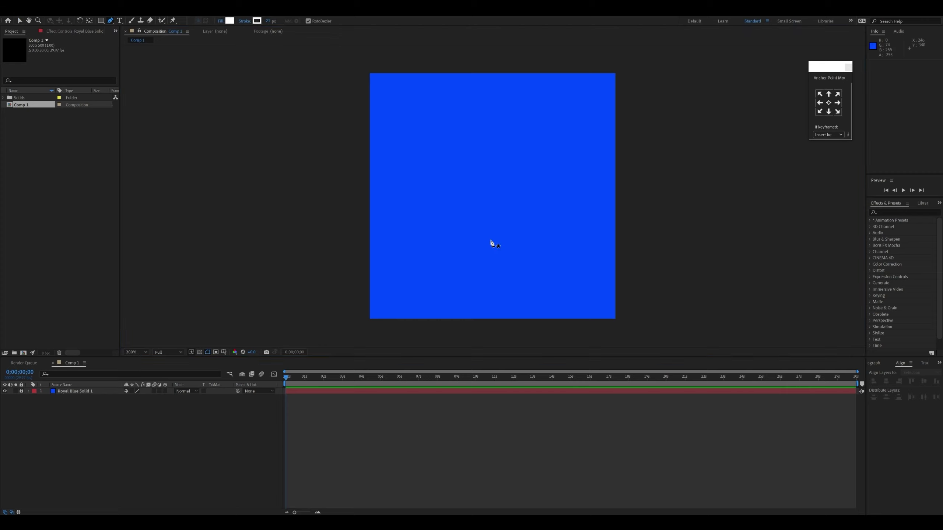
pyautogui.click(443, 248)
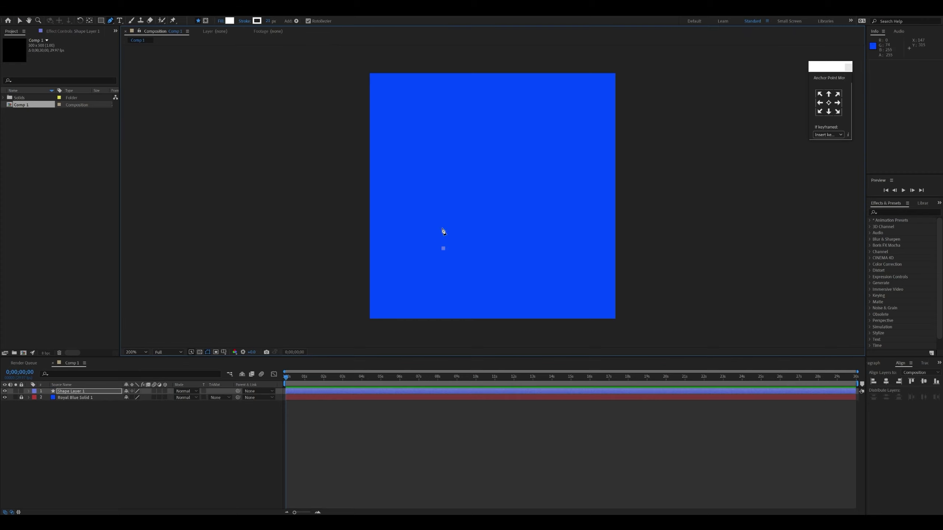
pyautogui.click(442, 186)
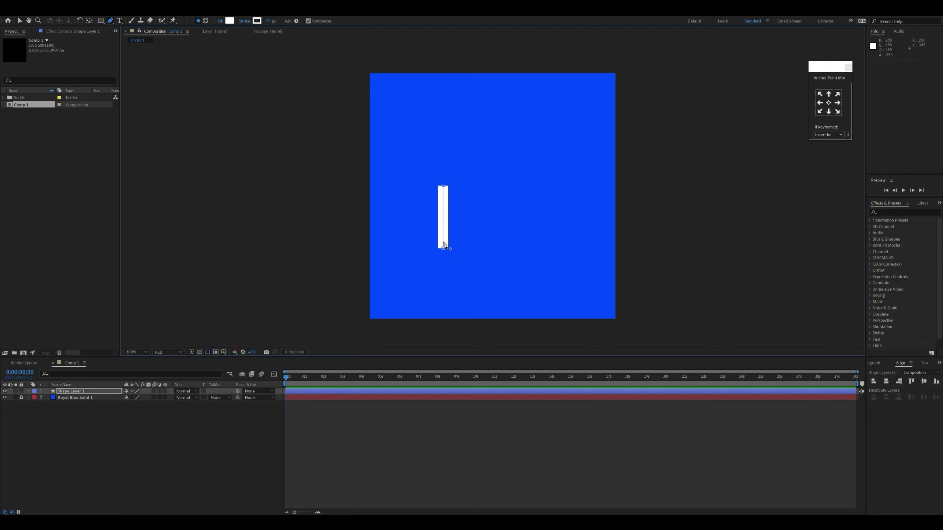
# - Set the shape's fill to None, leaving only the white stroke
pyautogui.click(229, 20)
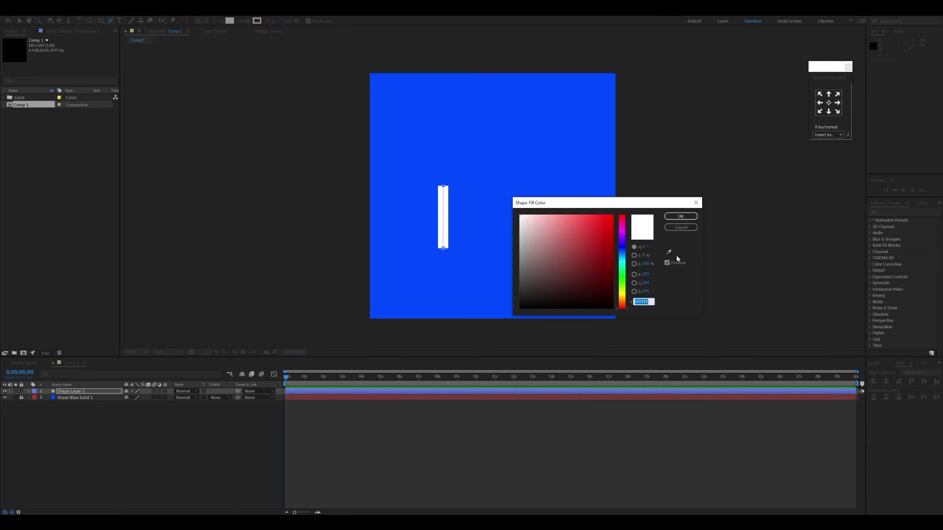
pyautogui.click(674, 228)
pyautogui.click(221, 21)
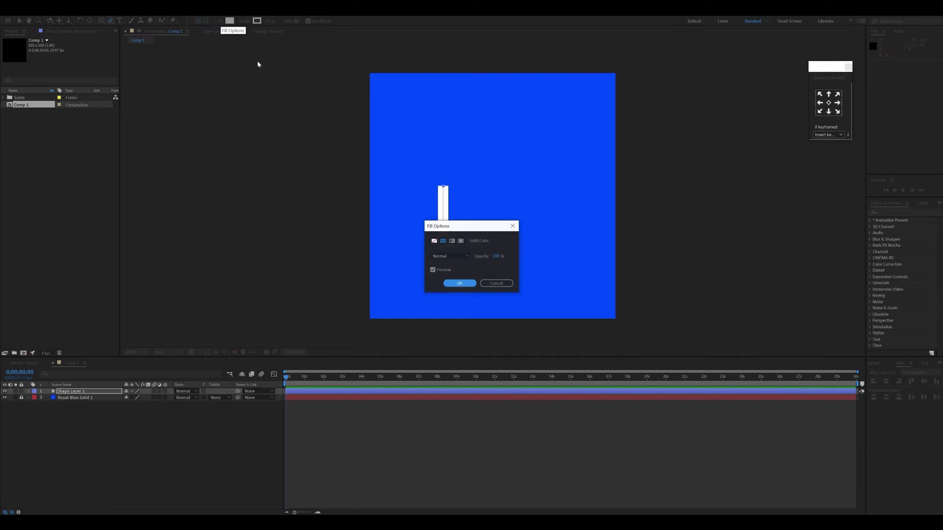
pyautogui.click(434, 240)
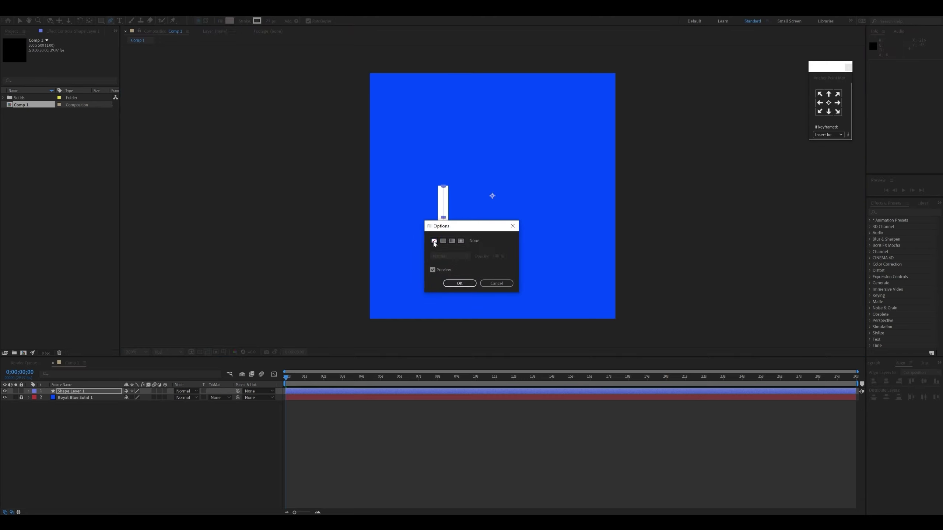
pyautogui.click(461, 284)
pyautogui.click(270, 21)
# - Set the stroke width to 20 px and give Stroke 1 a Round Cap
pyautogui.write('20')
pyautogui.press('Return')
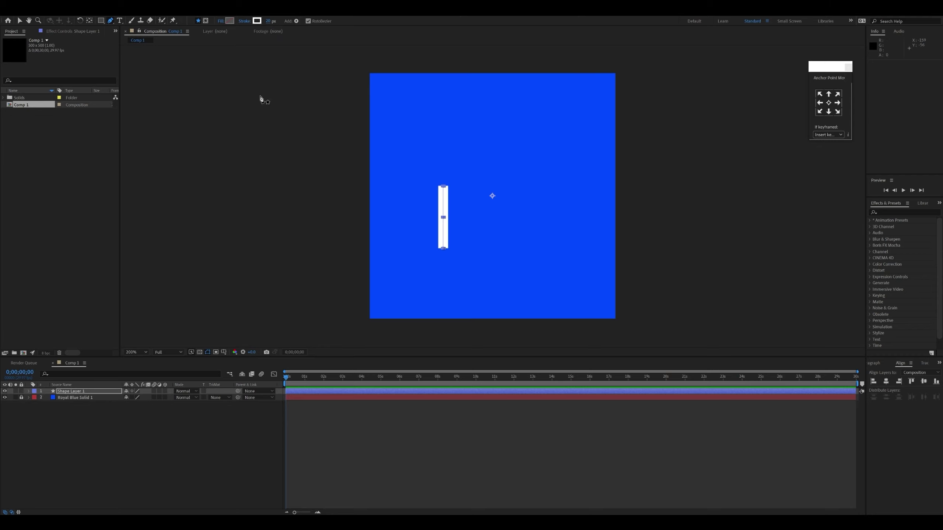
pyautogui.click(29, 392)
pyautogui.click(34, 403)
pyautogui.click(35, 398)
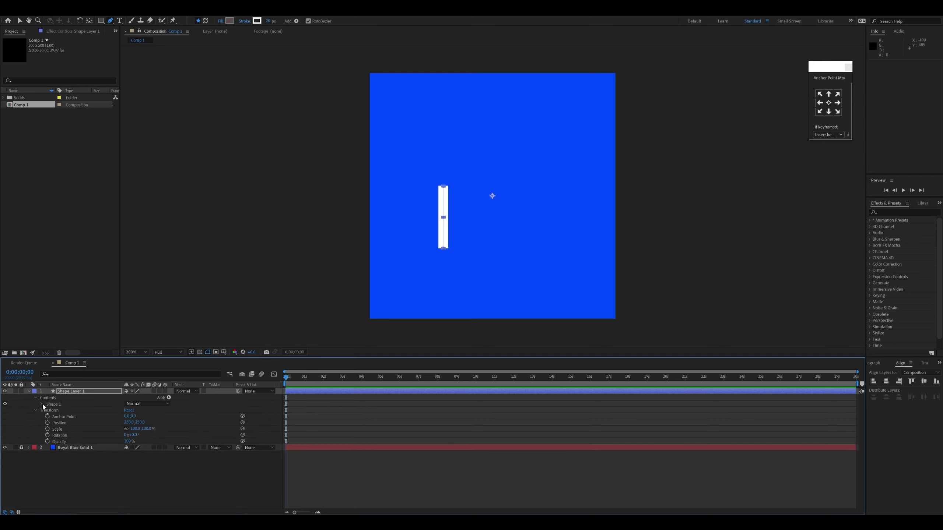
pyautogui.click(41, 404)
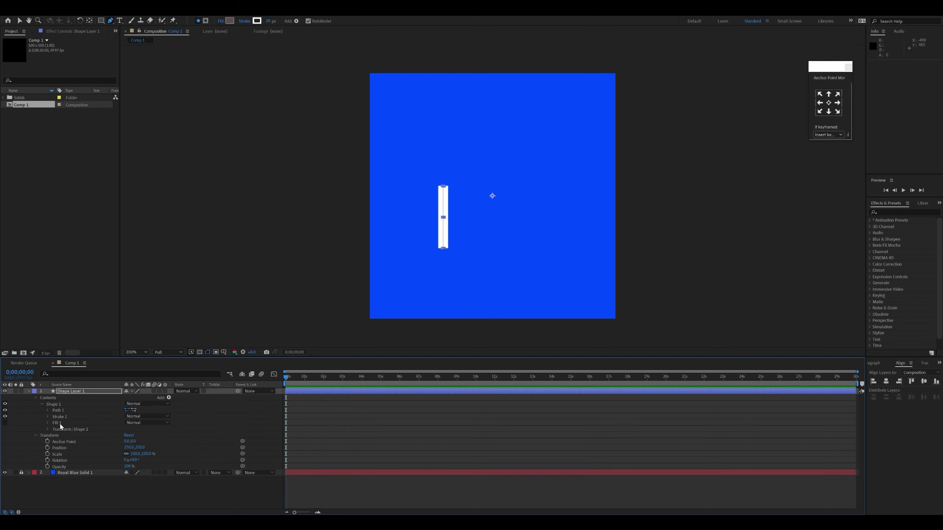
pyautogui.click(48, 416)
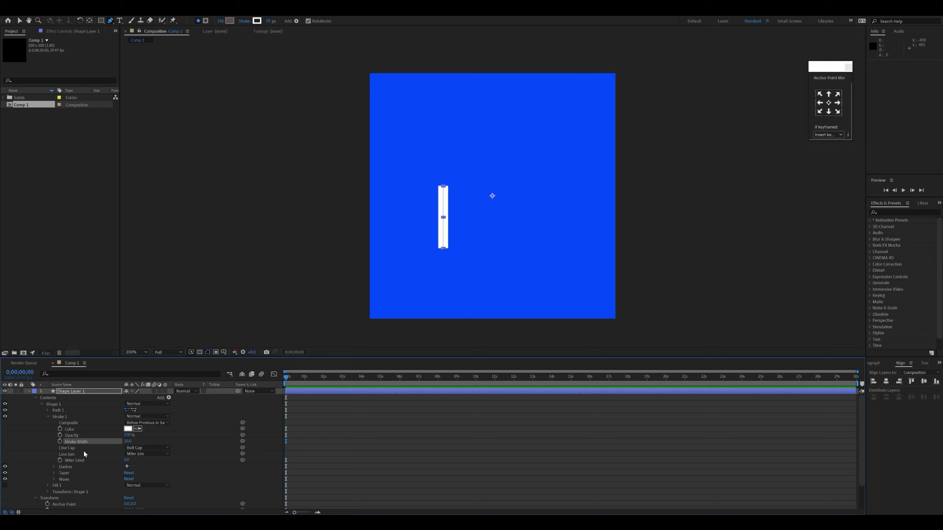
pyautogui.click(161, 448)
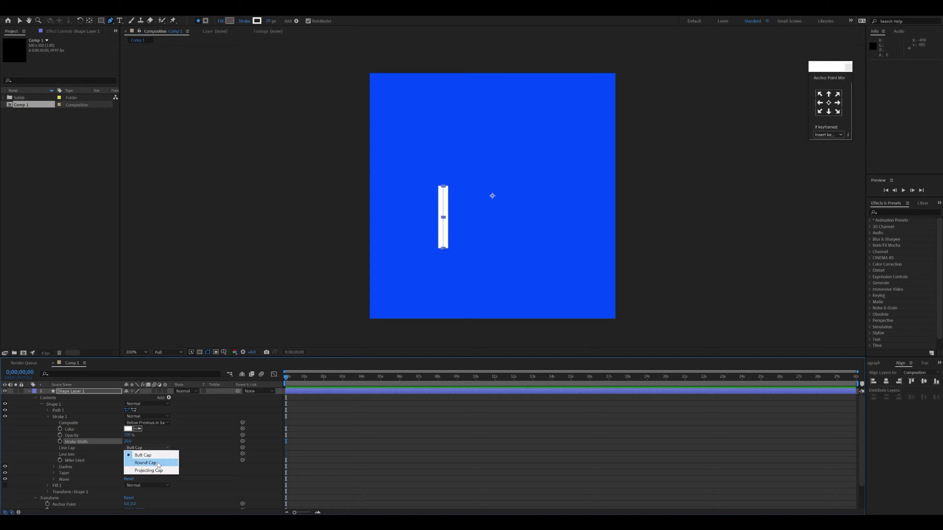
pyautogui.click(152, 464)
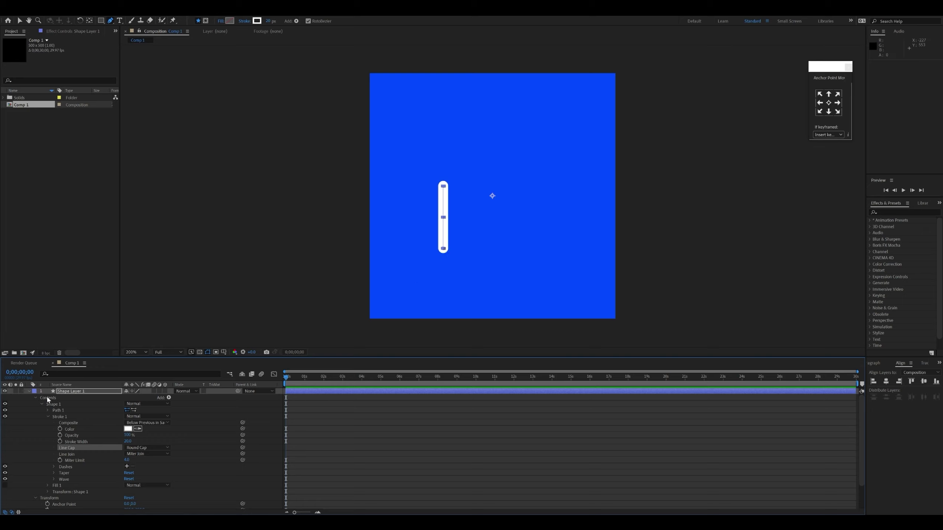
pyautogui.click(30, 392)
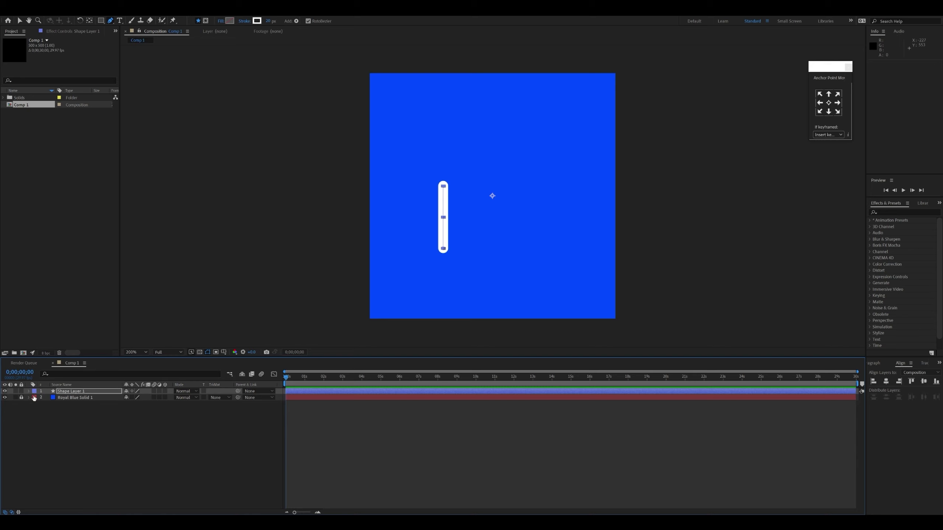
pyautogui.click(30, 392)
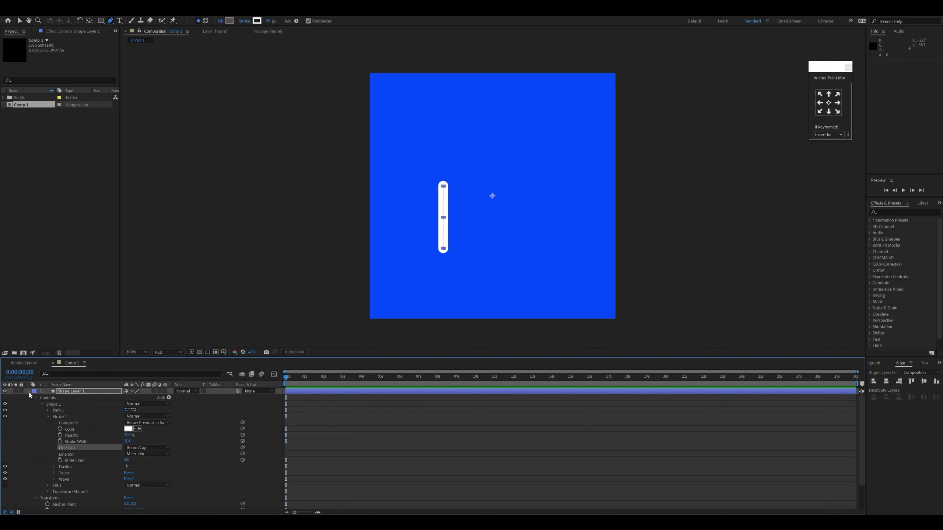
# - Add Trim Paths and keyframe Start (0%) and End (100%) at 0:00:00:00
pyautogui.click(169, 398)
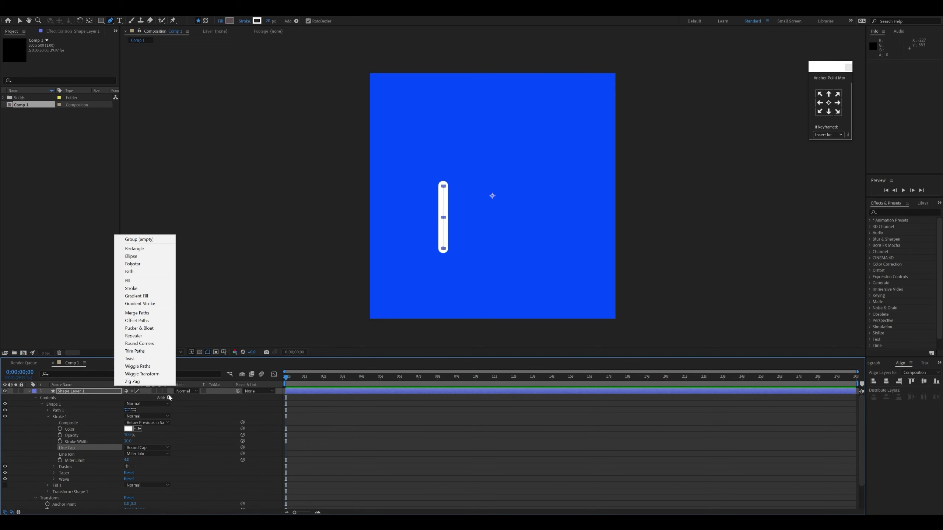
pyautogui.click(144, 353)
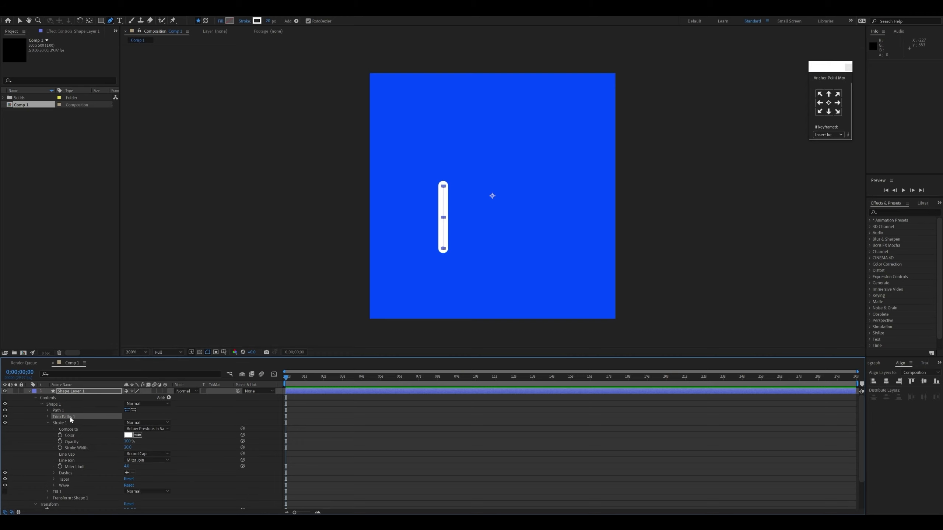
pyautogui.click(48, 416)
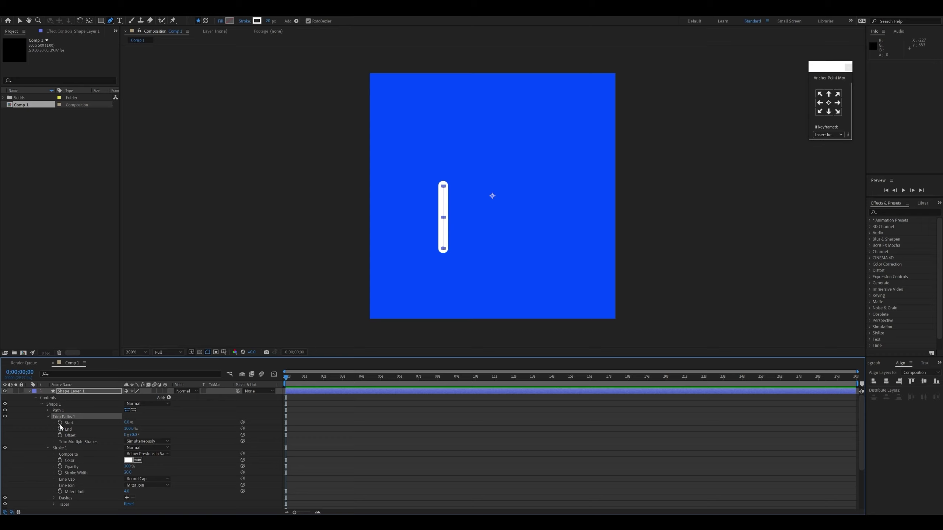
pyautogui.click(59, 423)
pyautogui.click(59, 429)
pyautogui.click(104, 392)
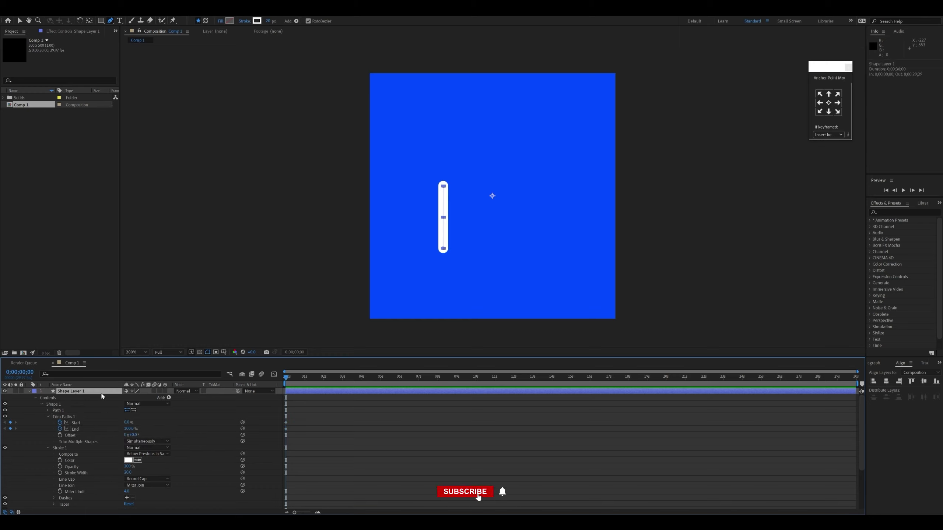
# - Keyframe Trim Paths End at 0.5% at frame 0 and 100% at frame 20
pyautogui.press('u')
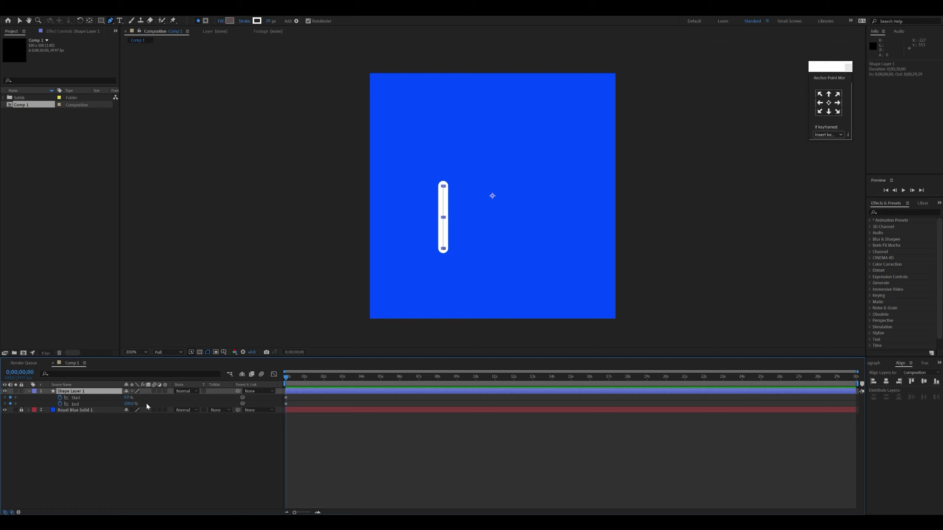
pyautogui.hotkey('ctrl', 'shift', 'a')
pyautogui.press('=')
pyautogui.press('=')
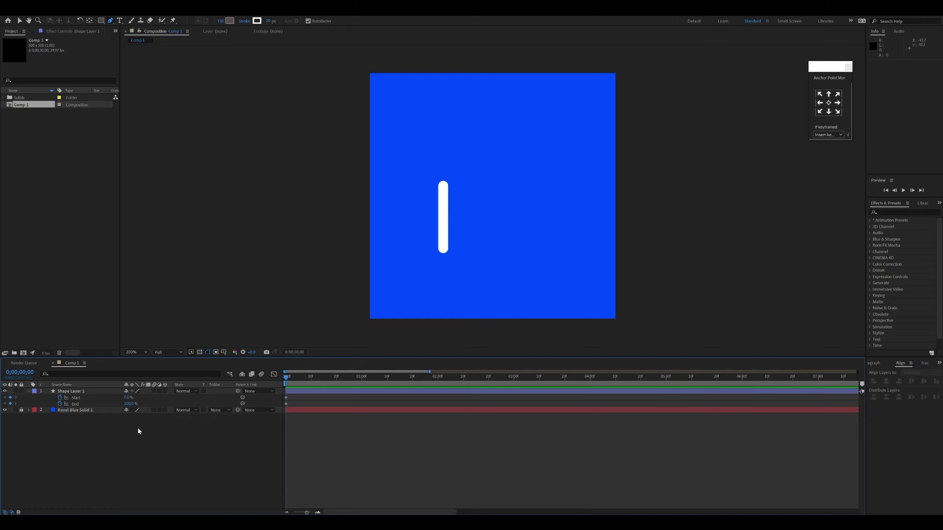
pyautogui.click(130, 404)
pyautogui.write('0.5')
pyautogui.press('Return')
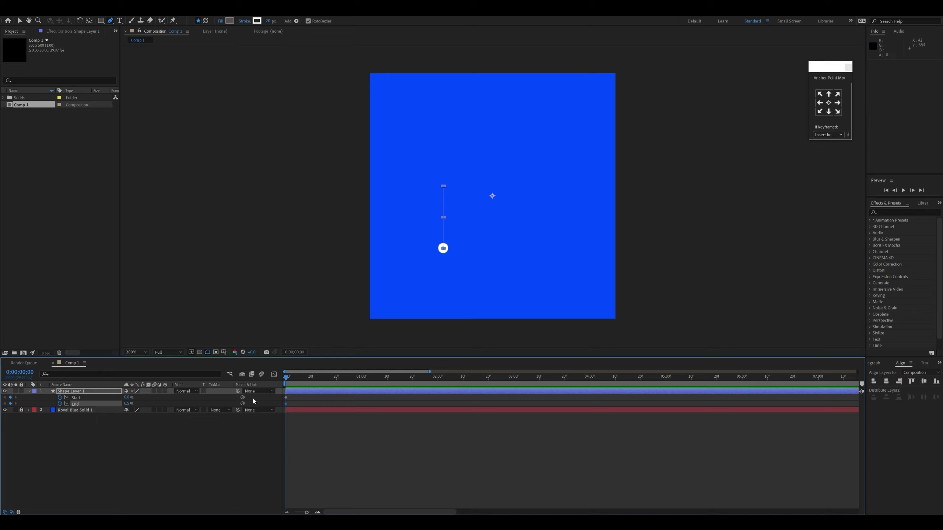
pyautogui.moveTo(317, 382); pyautogui.dragTo(338, 385)
pyautogui.moveTo(128, 404); pyautogui.dragTo(175, 402)
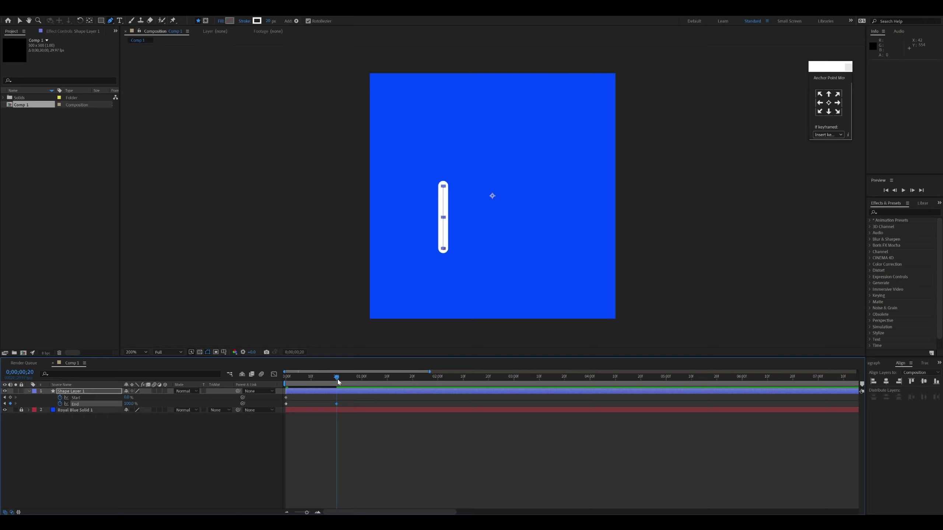
# - Keyframe Trim Paths Start to 99.5% at one second
pyautogui.moveTo(337, 378); pyautogui.dragTo(363, 378)
pyautogui.moveTo(127, 397); pyautogui.dragTo(158, 400)
pyautogui.click(128, 397)
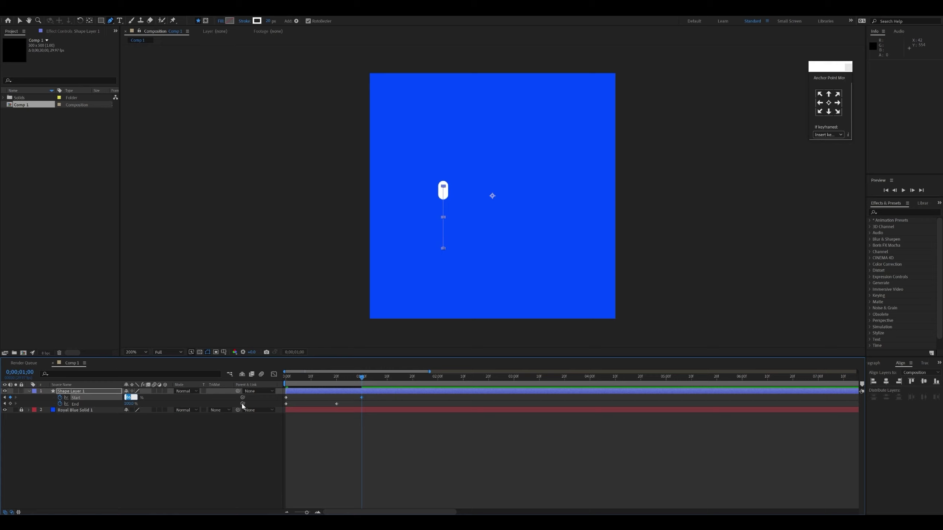
pyautogui.write('99')
pyautogui.write('.5')
pyautogui.press('Return')
# - Preview the animation and apply Easy Ease to all four keyframes
pyautogui.moveTo(362, 378); pyautogui.dragTo(285, 378)
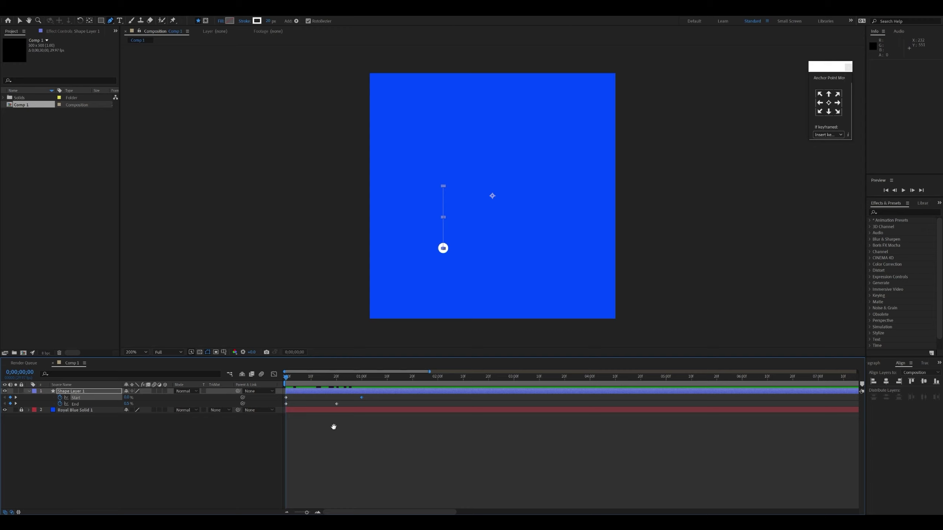
pyautogui.press('space')
pyautogui.moveTo(369, 377)
pyautogui.mouseDown()
pyautogui.moveTo(279, 388)
pyautogui.moveTo(362, 380)
pyautogui.mouseUp()
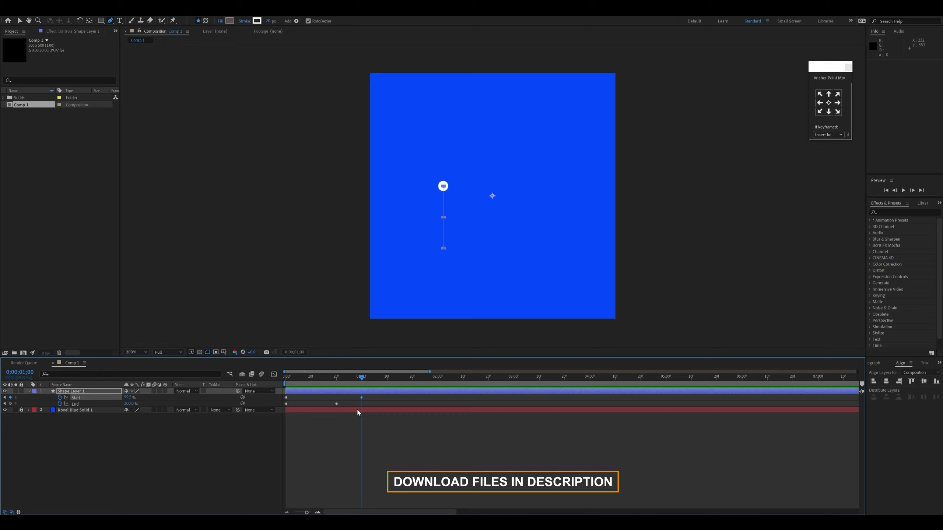
pyautogui.moveTo(375, 395); pyautogui.dragTo(277, 407)
pyautogui.press('F9')
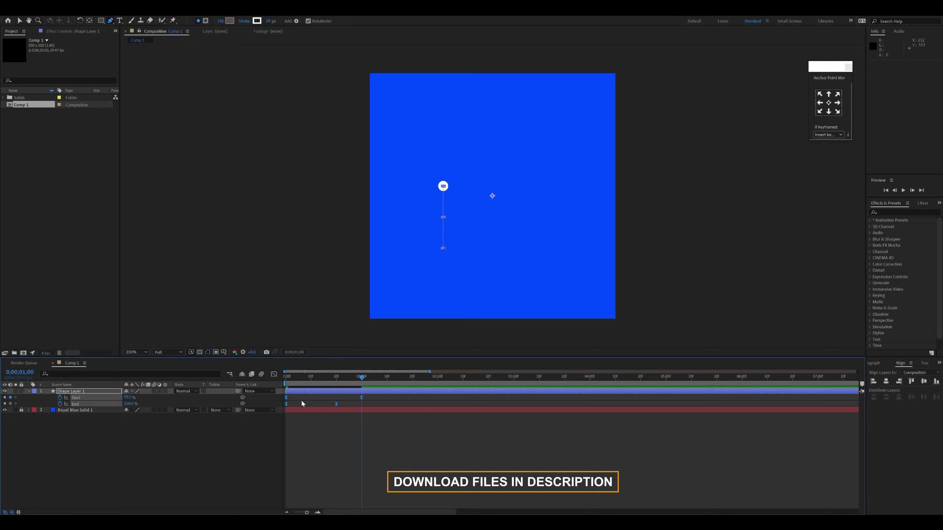
# - Raise keyframe influence to about 88% in the Graph Editor for sharper speed curves
pyautogui.click(274, 375)
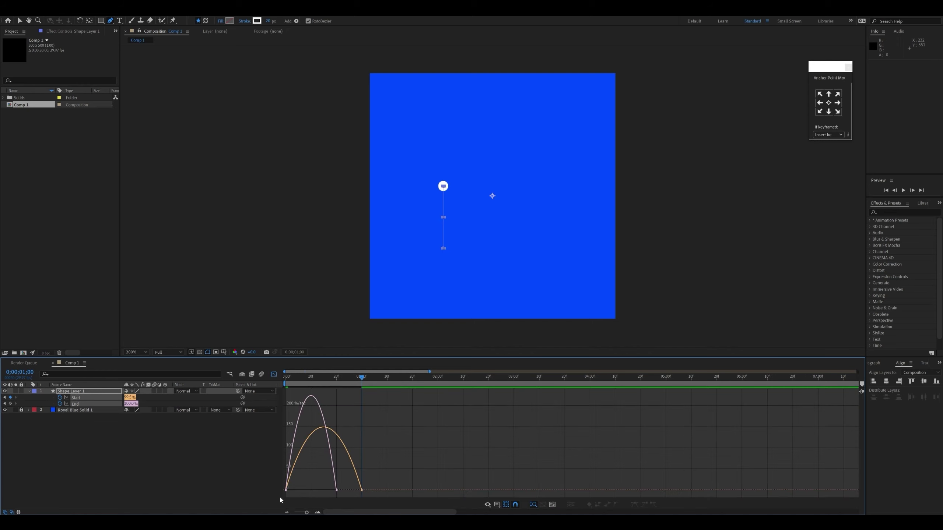
pyautogui.hotkey('ctrl', 'a')
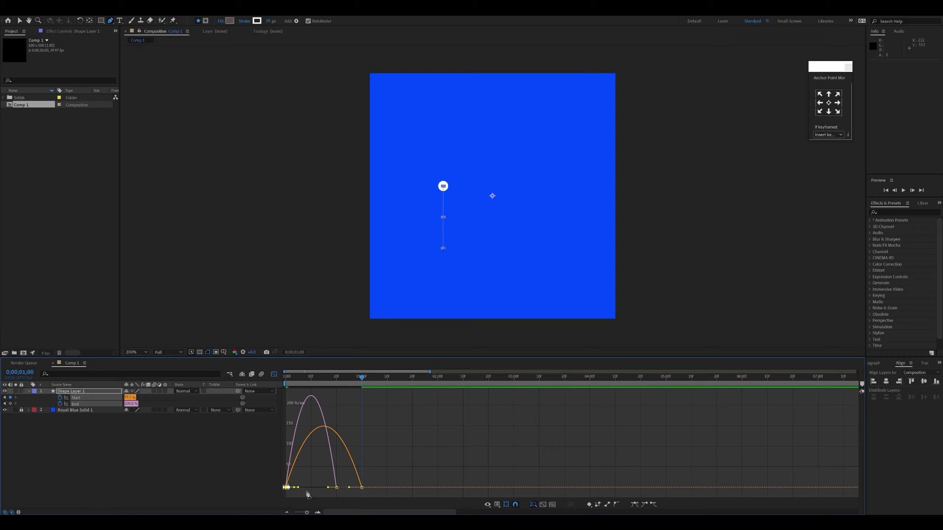
pyautogui.moveTo(299, 489); pyautogui.dragTo(322, 491)
pyautogui.click(371, 489)
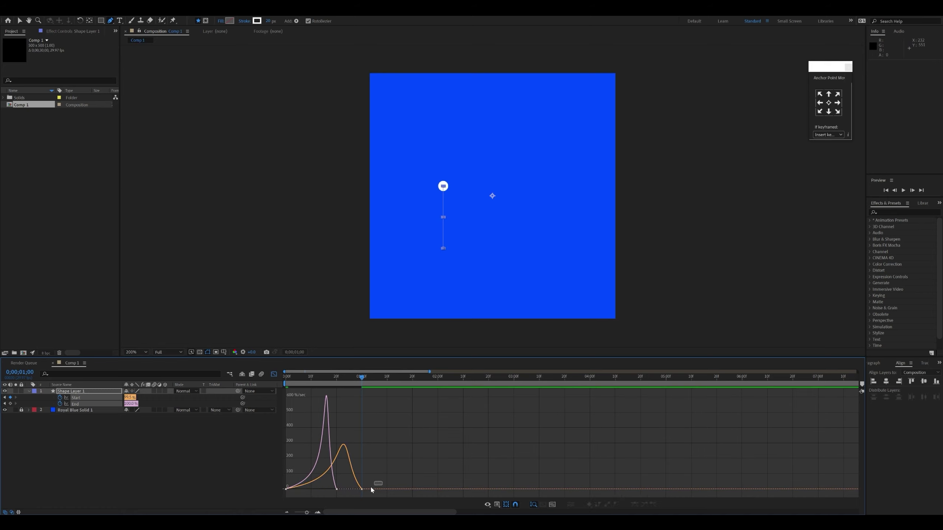
pyautogui.click(330, 495)
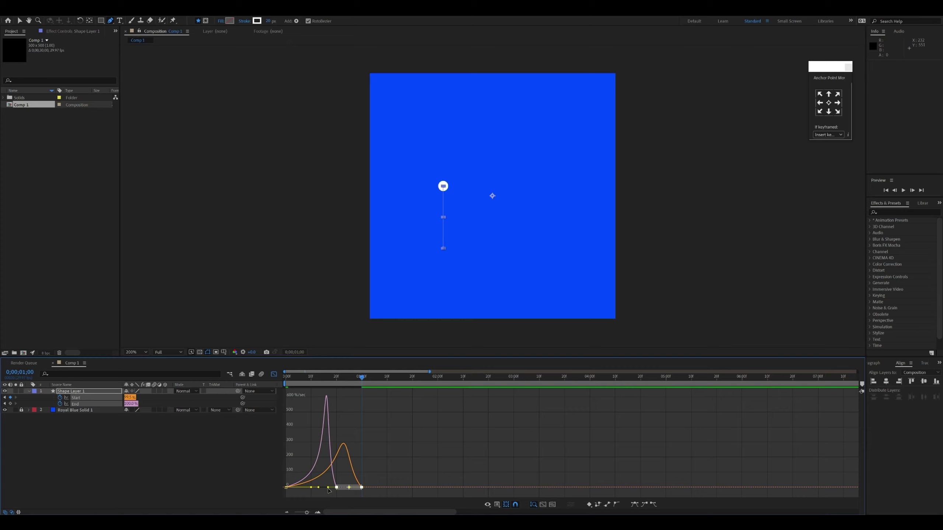
pyautogui.moveTo(329, 491); pyautogui.dragTo(314, 492)
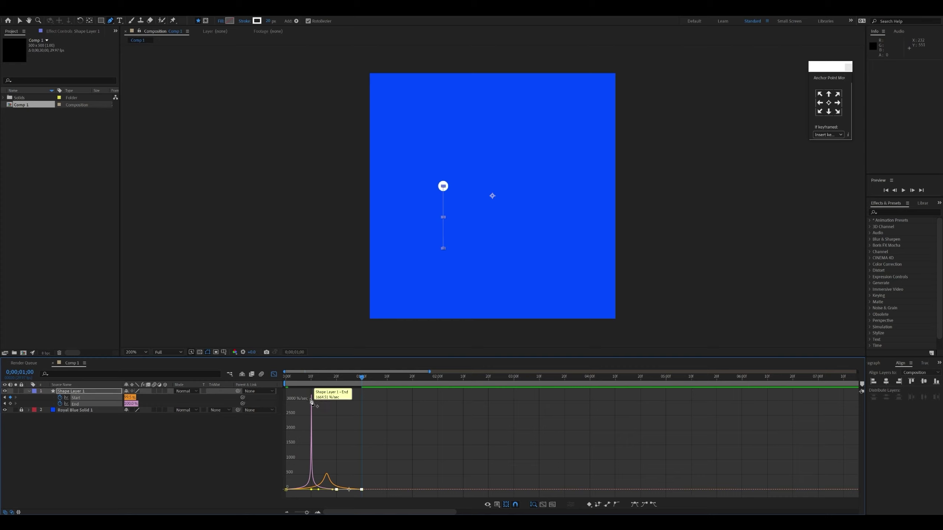
# - Copy the frame-0 Start and End keyframes and paste them at 2 seconds
pyautogui.click(274, 373)
pyautogui.press('space')
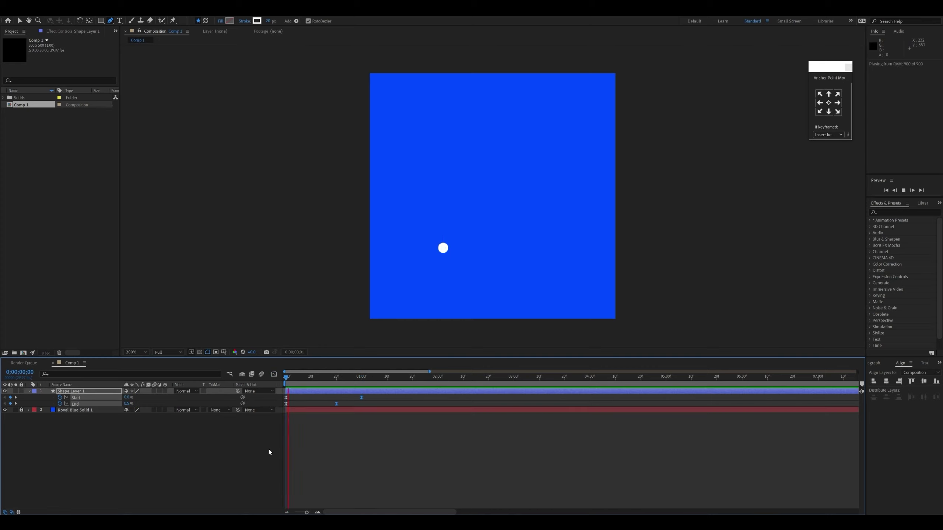
pyautogui.press('space')
pyautogui.moveTo(383, 377); pyautogui.dragTo(362, 383)
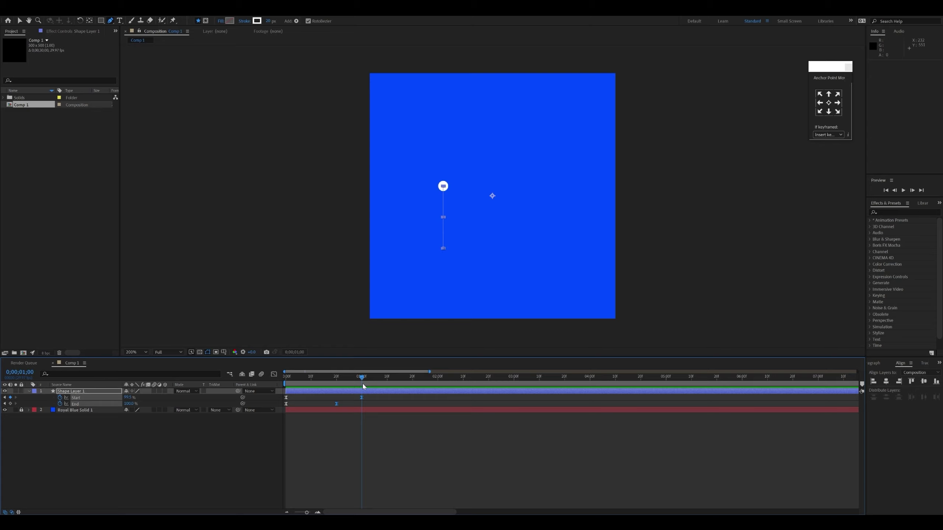
pyautogui.moveTo(363, 383); pyautogui.dragTo(414, 391)
pyautogui.moveTo(296, 397); pyautogui.dragTo(284, 408)
pyautogui.hotkey('ctrl', 'c')
pyautogui.moveTo(419, 379); pyautogui.dragTo(438, 380)
pyautogui.hotkey('ctrl', 'v')
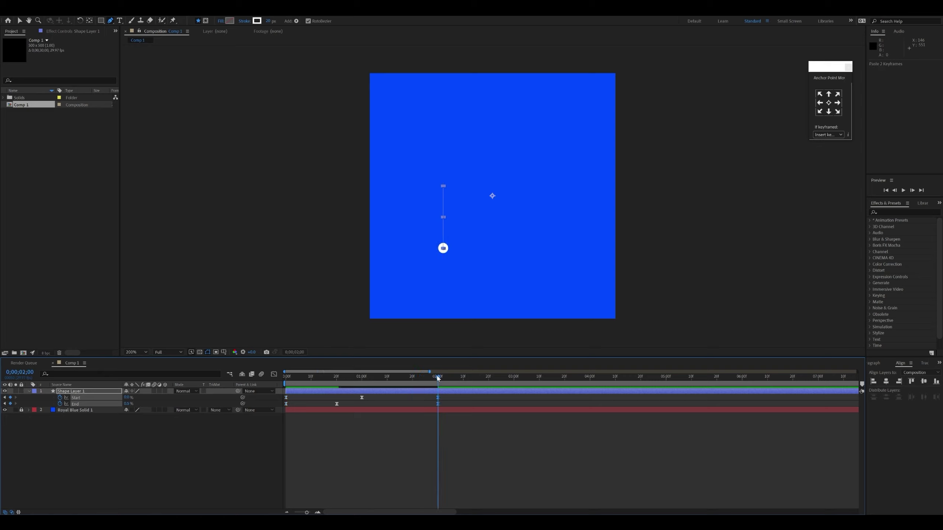
# - Move the new End keyframe earlier to 1:20 and preview the motion
pyautogui.moveTo(438, 378)
pyautogui.mouseDown()
pyautogui.moveTo(361, 384)
pyautogui.moveTo(439, 389)
pyautogui.moveTo(290, 394)
pyautogui.moveTo(444, 404)
pyautogui.mouseUp()
pyautogui.click(444, 403)
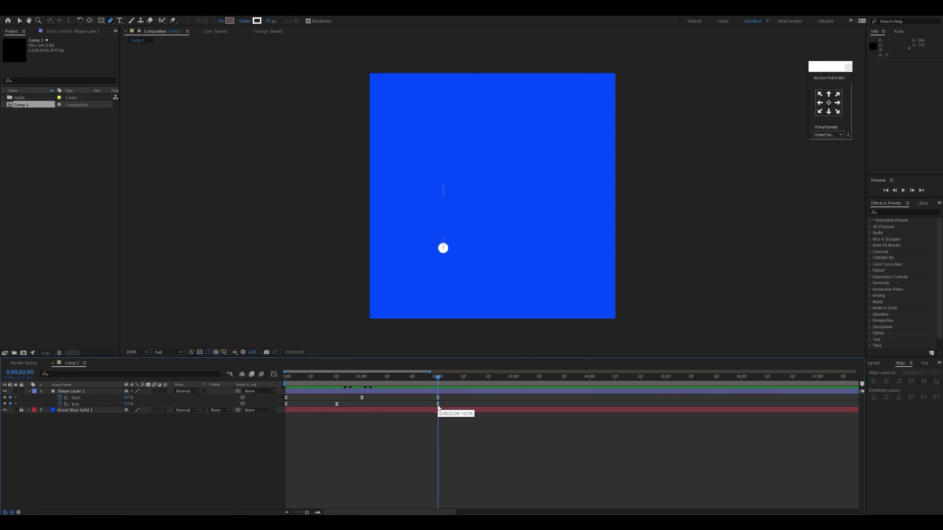
pyautogui.moveTo(438, 404)
pyautogui.mouseDown()
pyautogui.moveTo(412, 404)
pyautogui.moveTo(377, 384)
pyautogui.moveTo(439, 391)
pyautogui.moveTo(293, 400)
pyautogui.moveTo(439, 401)
pyautogui.mouseUp()
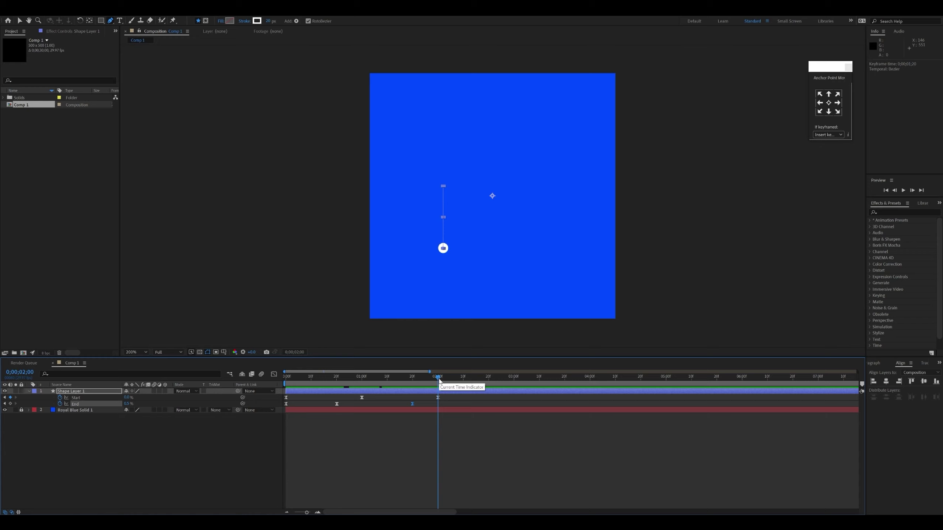
pyautogui.click(400, 376)
pyautogui.press('space')
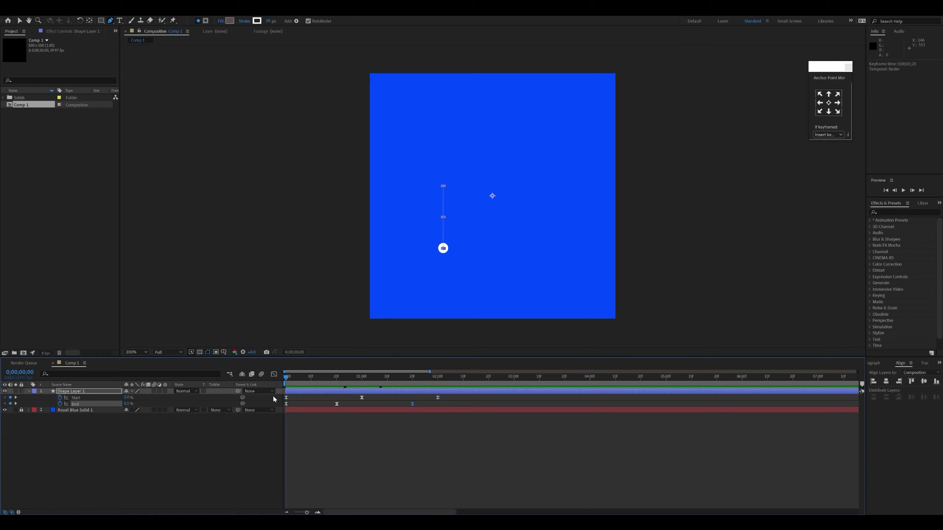
pyautogui.press('space')
# - Copy the 2-second keyframes, paste them at 1:27, shift them later, and preview
pyautogui.moveTo(402, 403); pyautogui.dragTo(488, 406)
pyautogui.moveTo(437, 377)
pyautogui.mouseDown()
pyautogui.moveTo(335, 403)
pyautogui.moveTo(393, 380)
pyautogui.moveTo(431, 382)
pyautogui.mouseUp()
pyautogui.hotkey('ctrl', 'c')
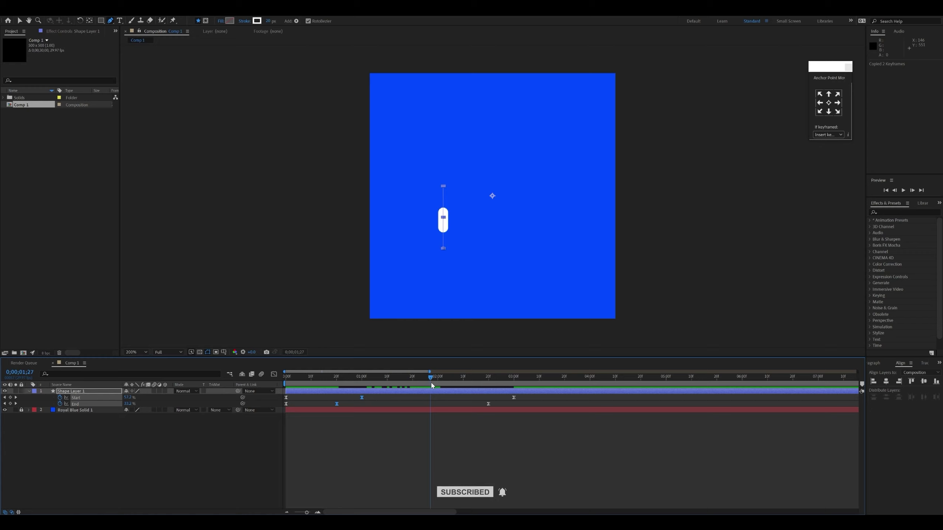
pyautogui.hotkey('ctrl', 'v')
pyautogui.moveTo(527, 395)
pyautogui.mouseDown()
pyautogui.moveTo(484, 404)
pyautogui.moveTo(519, 406)
pyautogui.mouseUp()
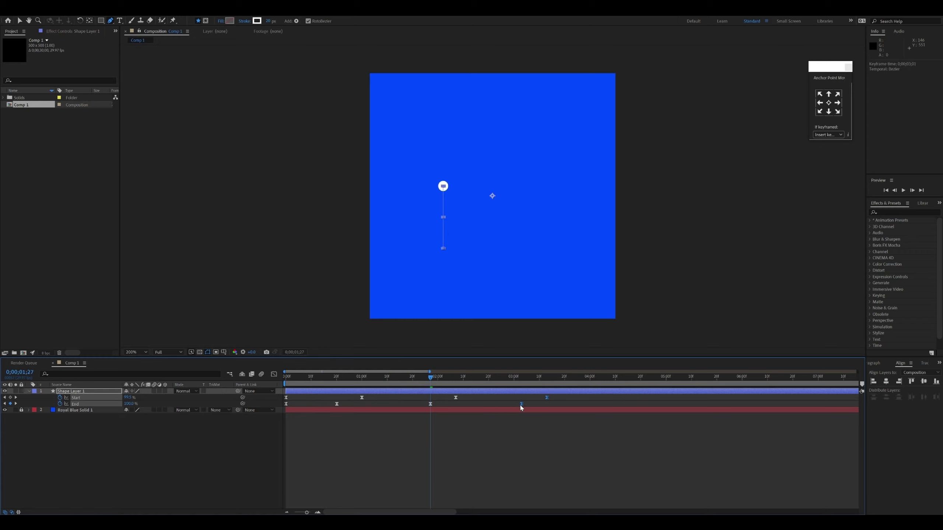
pyautogui.moveTo(431, 378)
pyautogui.mouseDown()
pyautogui.moveTo(335, 390)
pyautogui.moveTo(527, 394)
pyautogui.moveTo(514, 397)
pyautogui.mouseUp()
pyautogui.press('Home')
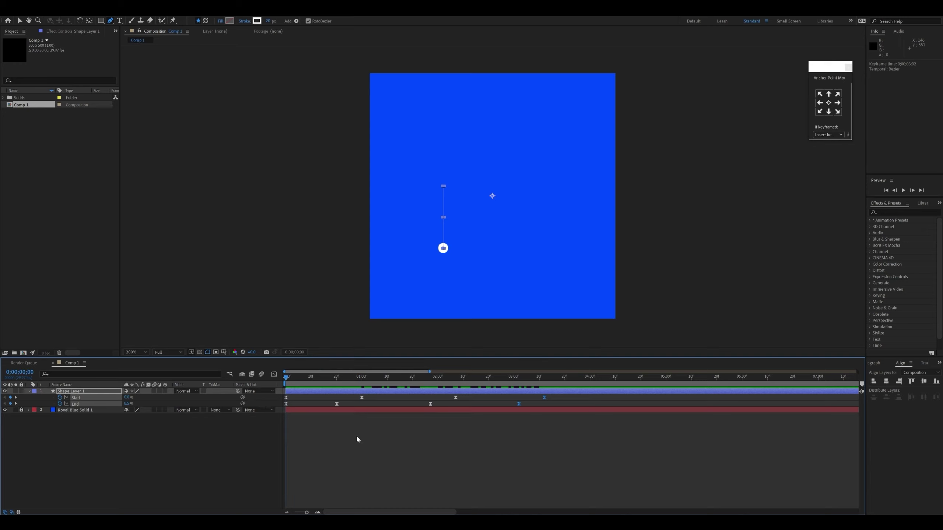
pyautogui.press('space')
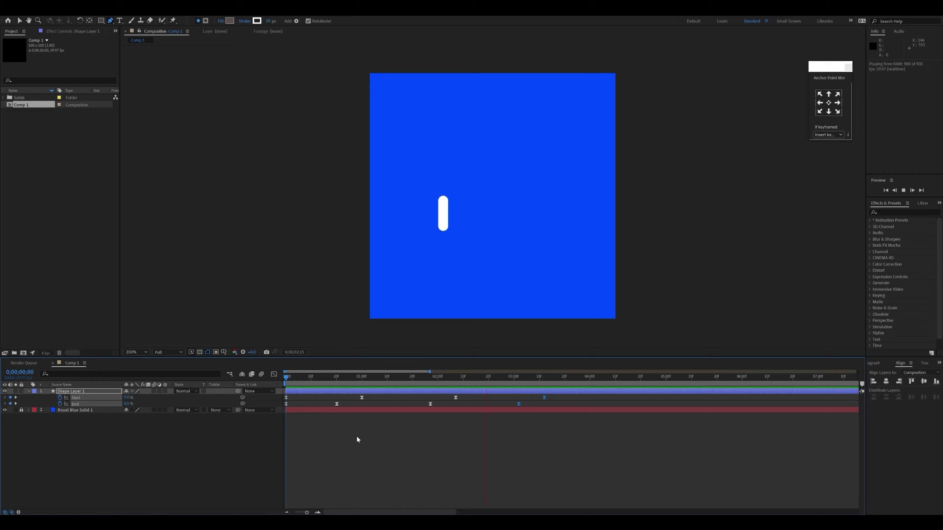
# - Nudge the later Start and End keyframes two frames earlier
pyautogui.press('space')
pyautogui.press('g')
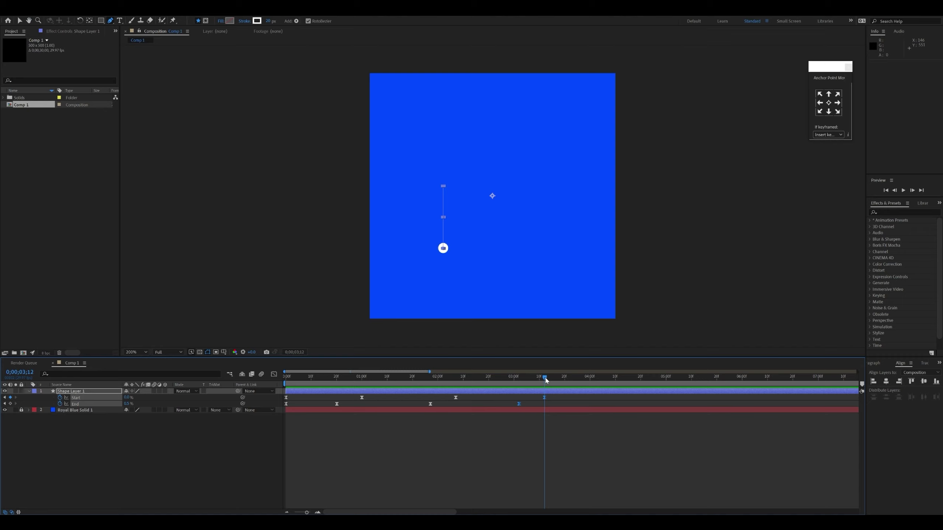
pyautogui.click(430, 403)
pyautogui.moveTo(430, 406); pyautogui.dragTo(390, 407)
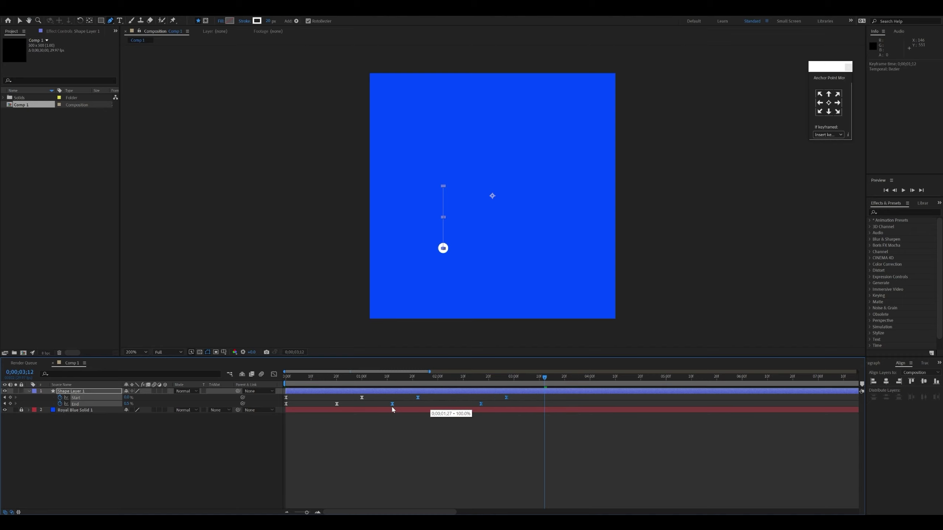
pyautogui.moveTo(389, 408); pyautogui.dragTo(386, 406)
# - Preview, move the last keyframes slightly earlier, and select the four later keyframes
pyautogui.press('Home')
pyautogui.press('space')
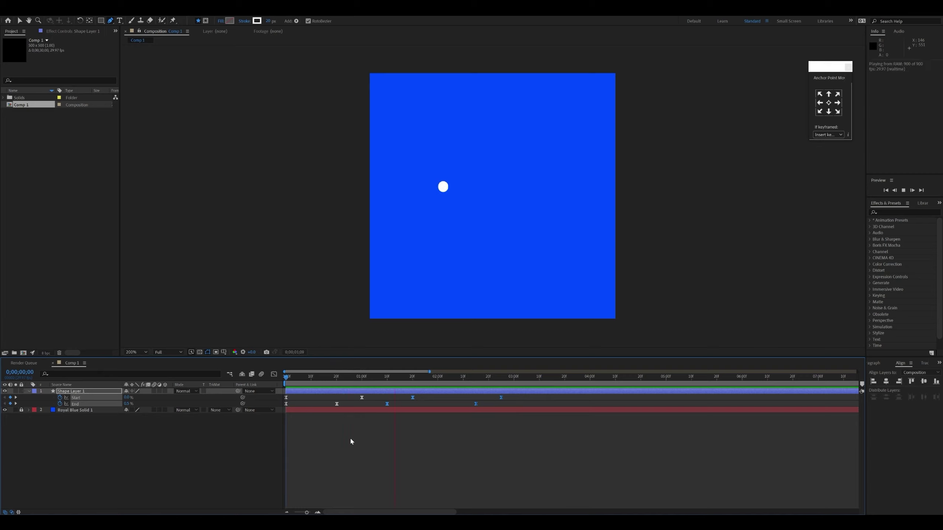
pyautogui.click(514, 404)
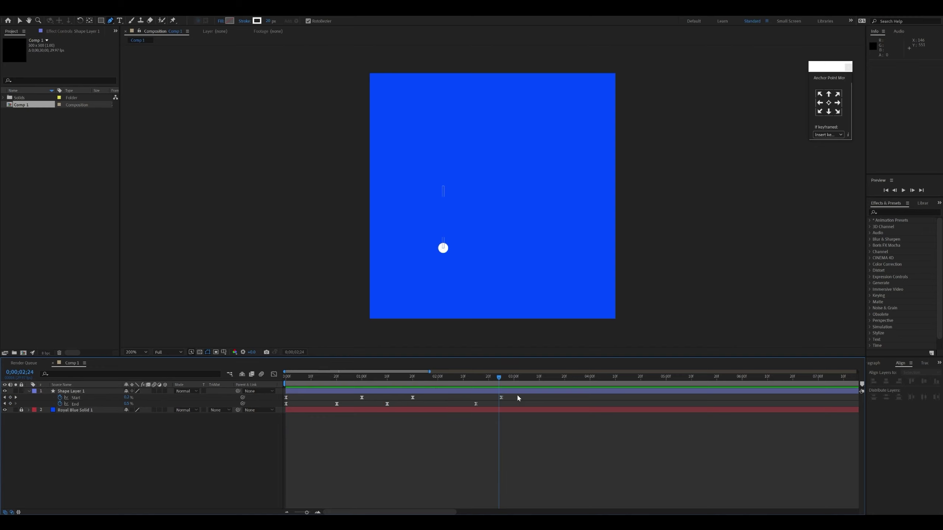
pyautogui.moveTo(517, 397); pyautogui.dragTo(471, 408)
pyautogui.moveTo(514, 395); pyautogui.dragTo(385, 409)
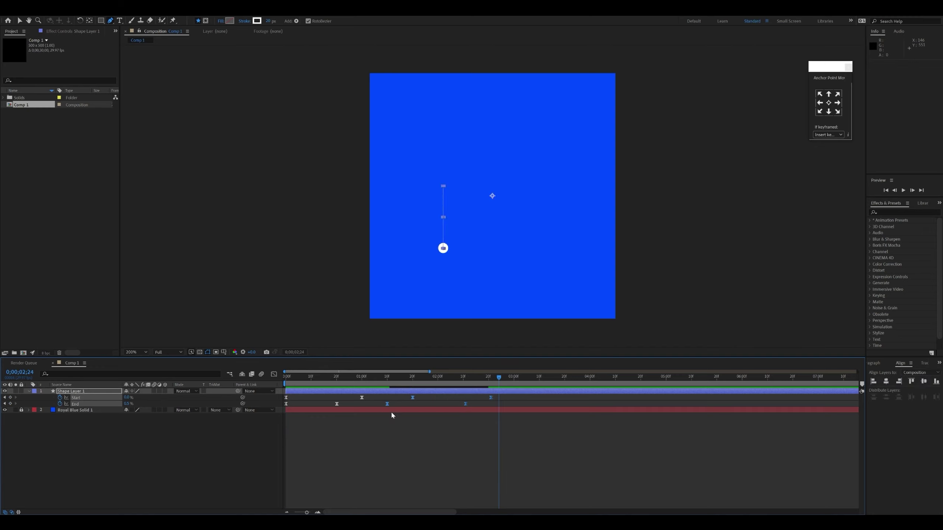
pyautogui.click(274, 375)
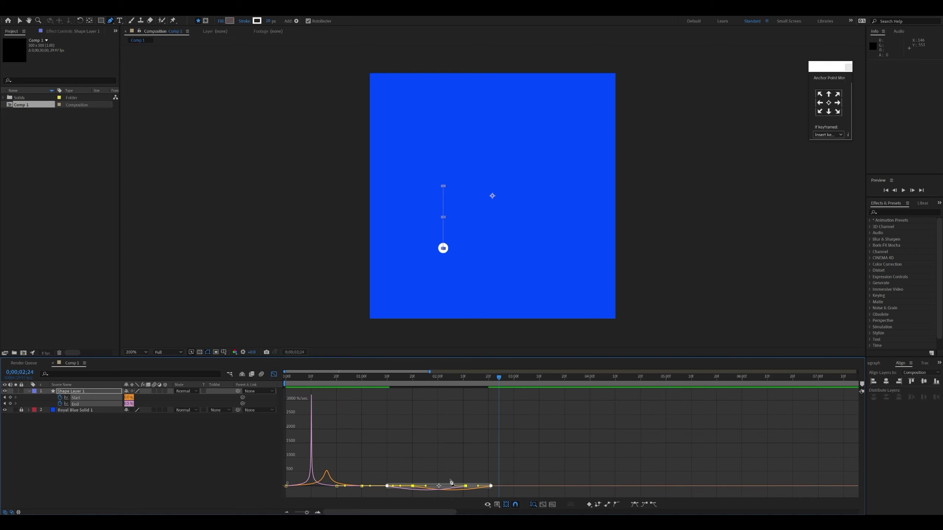
# - Steepen the later End keyframes' influence in the Graph Editor, then return to the keyframe timeline
pyautogui.moveTo(374, 481); pyautogui.dragTo(465, 489)
pyautogui.click(494, 482)
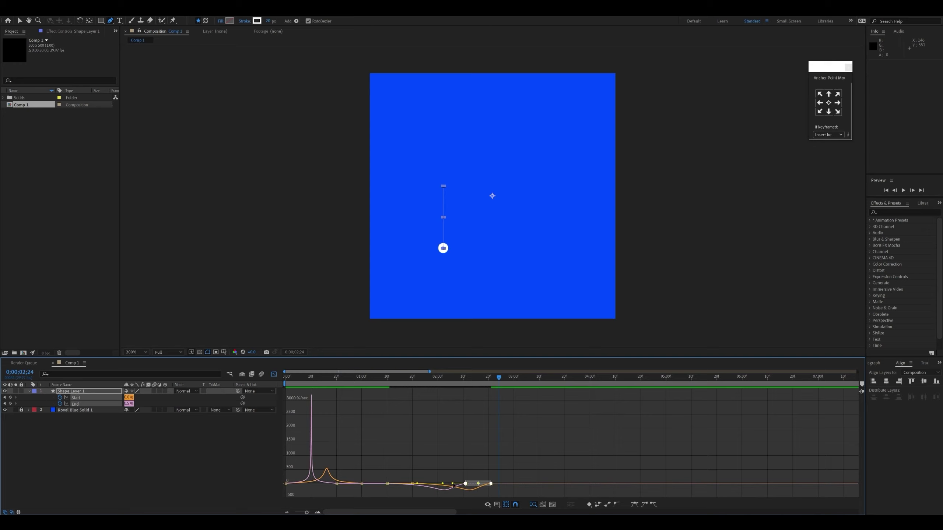
pyautogui.moveTo(453, 484); pyautogui.dragTo(433, 487)
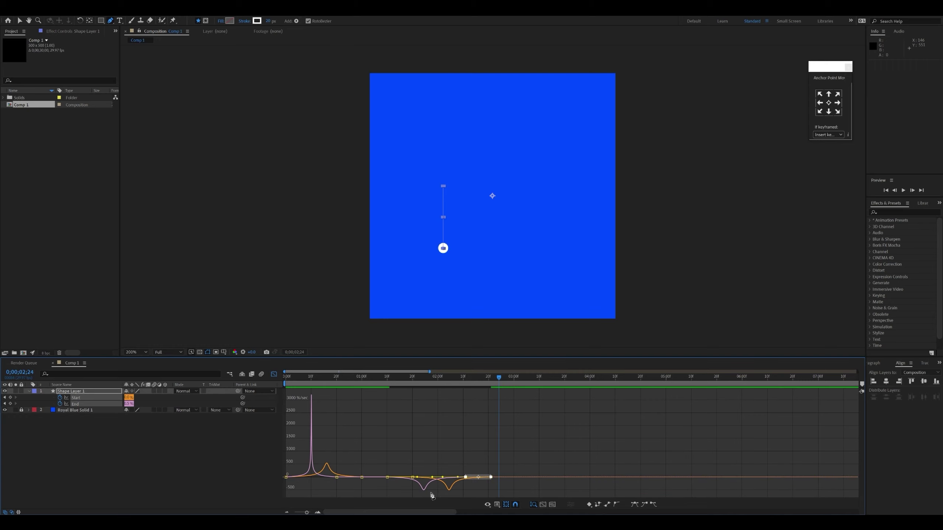
pyautogui.click(275, 375)
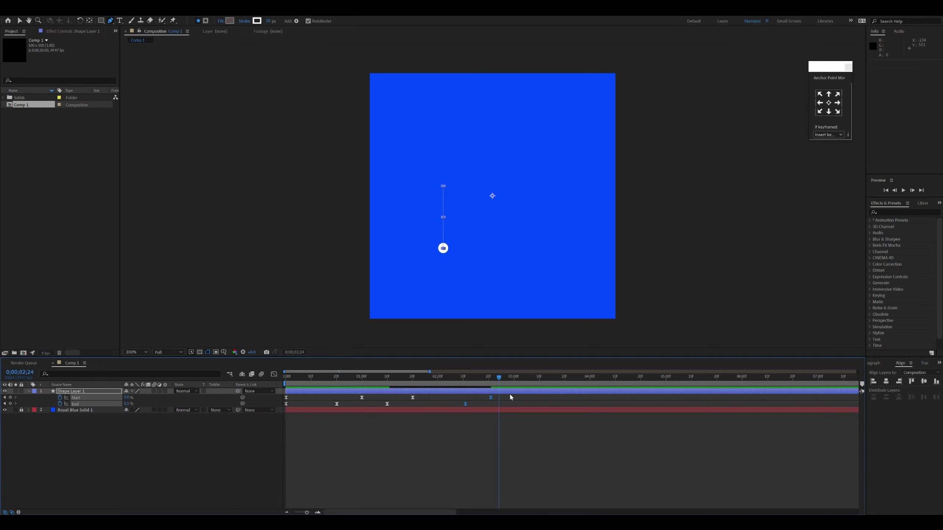
# - Preview the dot animation and extend the work area end to about 10 seconds
pyautogui.press('n')
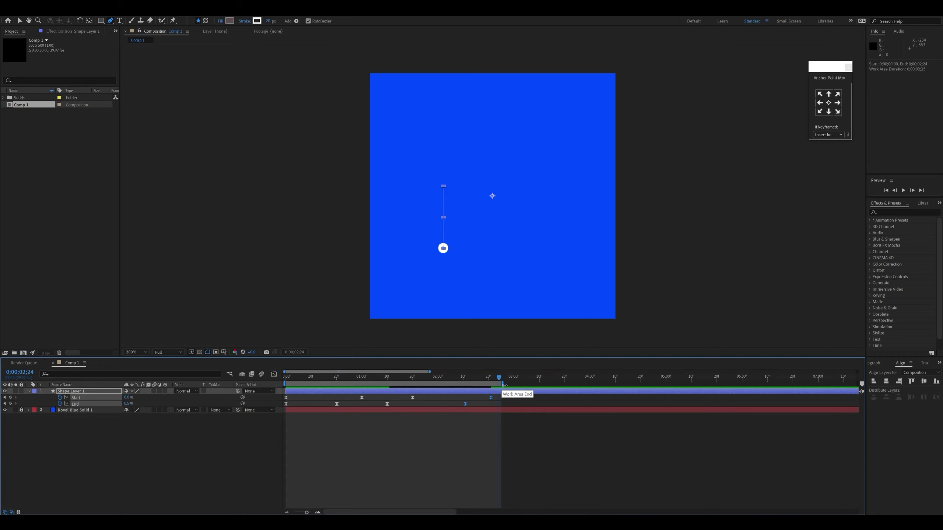
pyautogui.press('space')
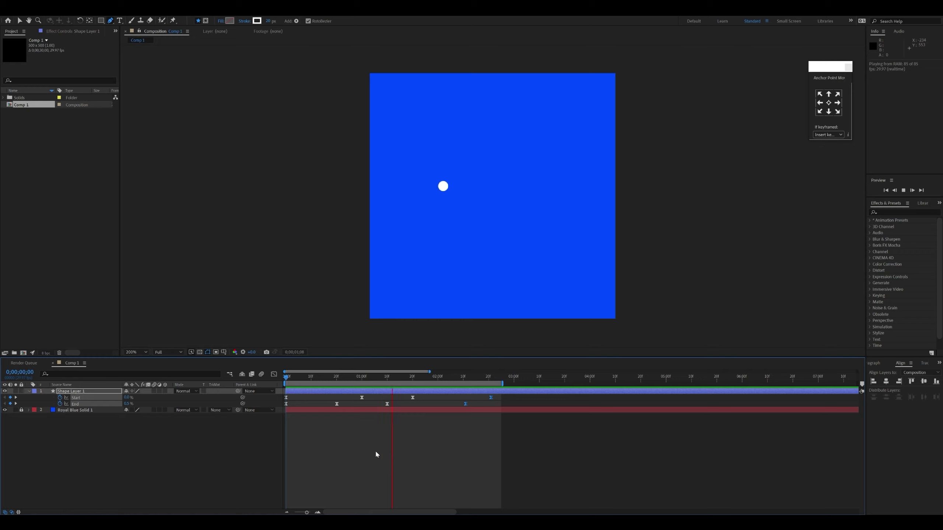
pyautogui.press('space')
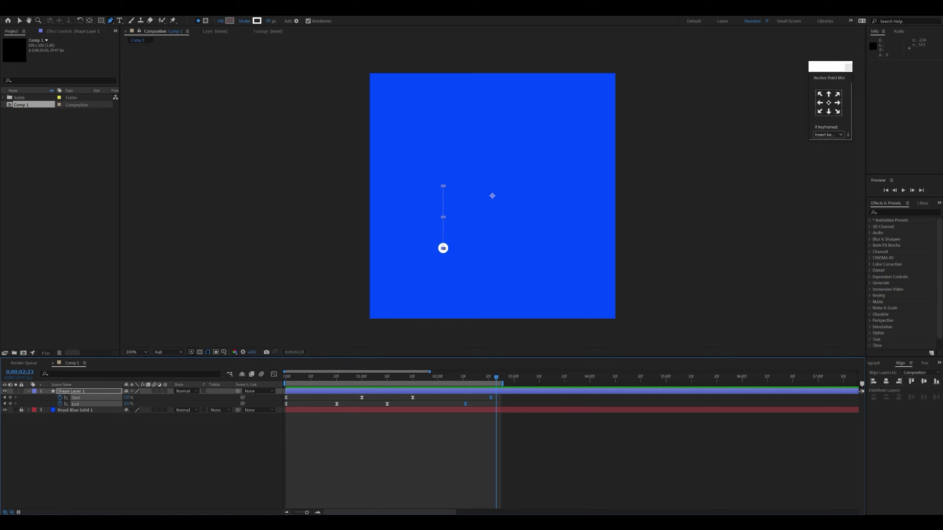
pyautogui.moveTo(429, 371); pyautogui.dragTo(699, 371)
pyautogui.moveTo(362, 383); pyautogui.dragTo(548, 383)
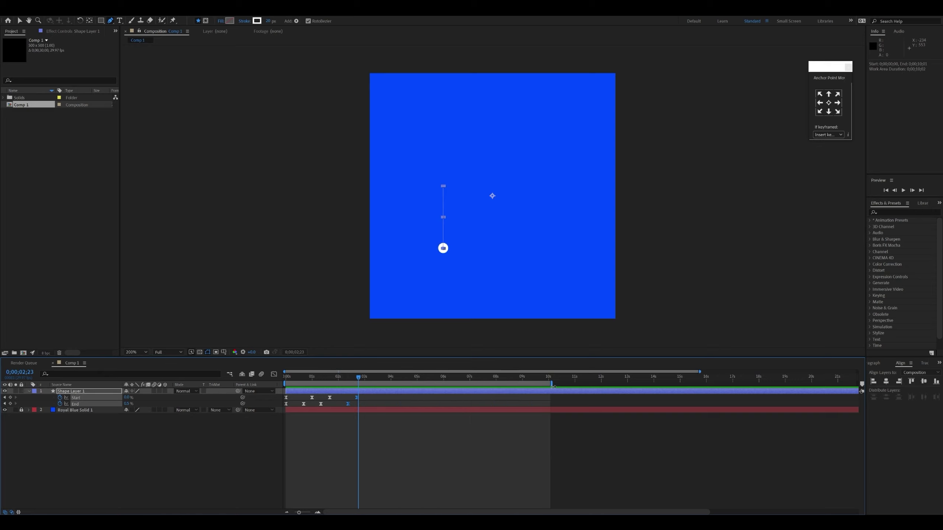
# - Copy and paste Shape Layer 1 to create Shape Layer 2
pyautogui.click(89, 391)
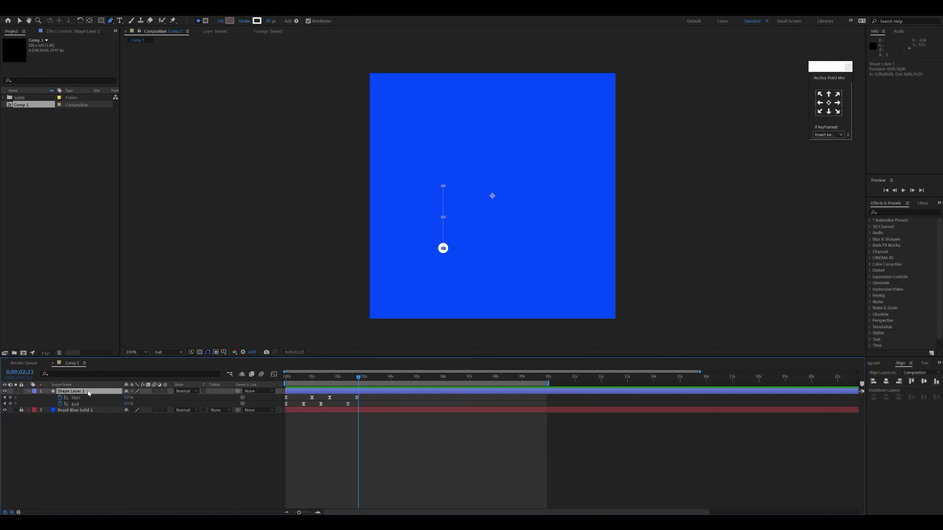
pyautogui.hotkey('ctrl', 'c')
pyautogui.click(75, 396)
pyautogui.hotkey('ctrl', 'c')
pyautogui.hotkey('ctrl', 'v')
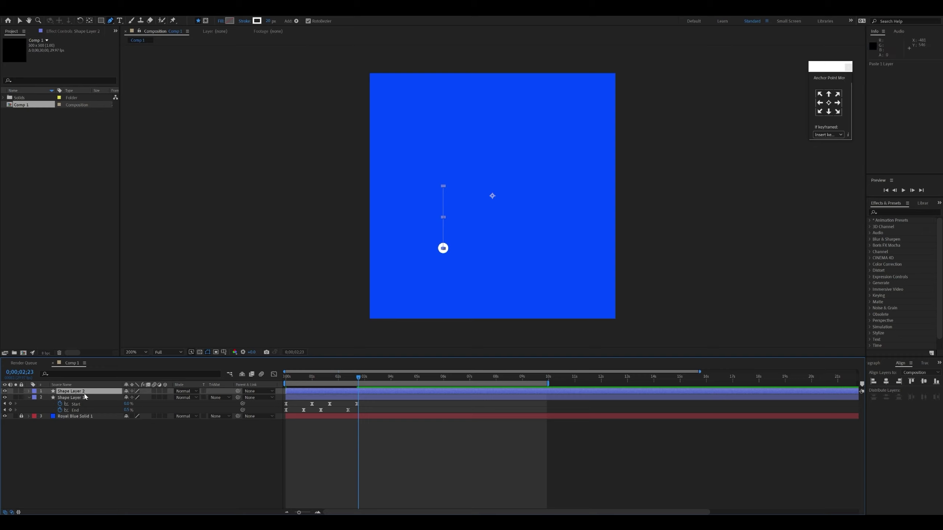
# - Set Shape Layer 2's Position X to 300 and preview the two dots
pyautogui.click(99, 394)
pyautogui.press('p')
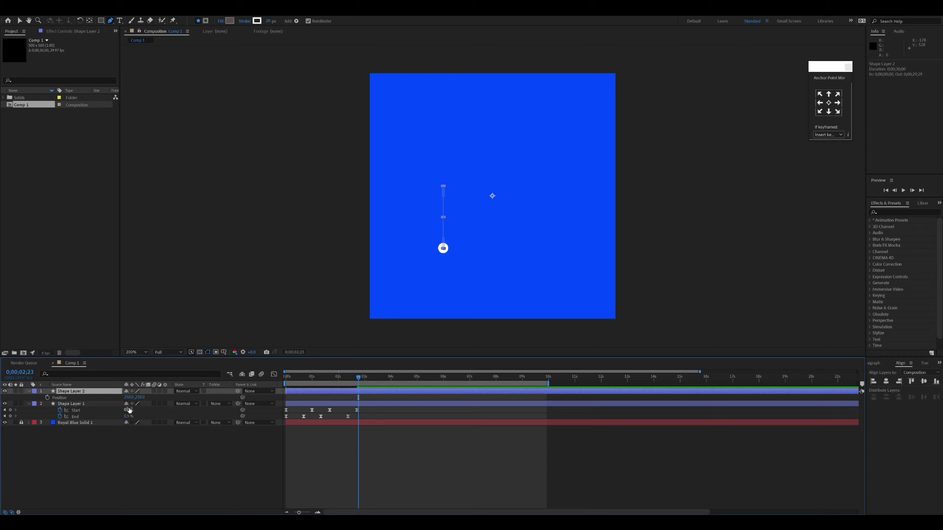
pyautogui.click(129, 397)
pyautogui.write('300')
pyautogui.press('Return')
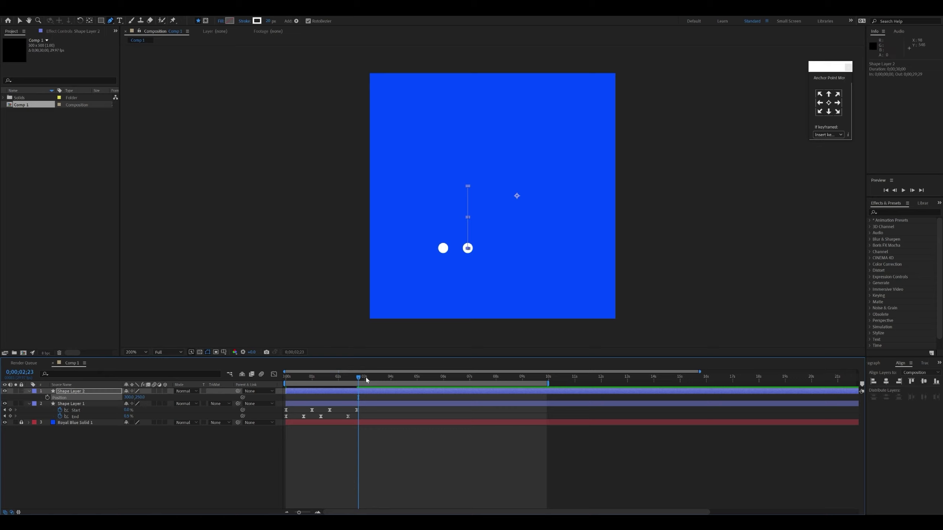
pyautogui.press('space')
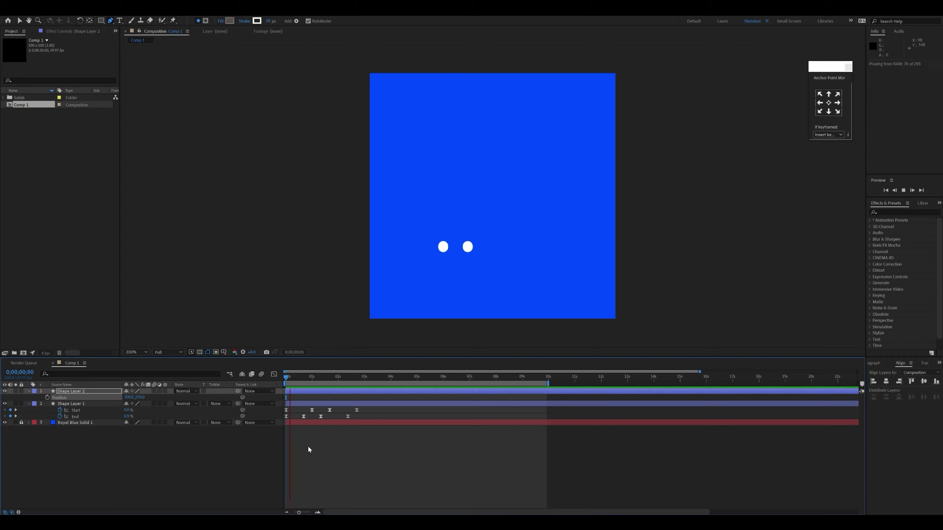
pyautogui.press('space')
# - Paste the Trim Paths keyframes onto Shape Layer 2 and shift them later in time
pyautogui.moveTo(352, 379); pyautogui.dragTo(290, 390)
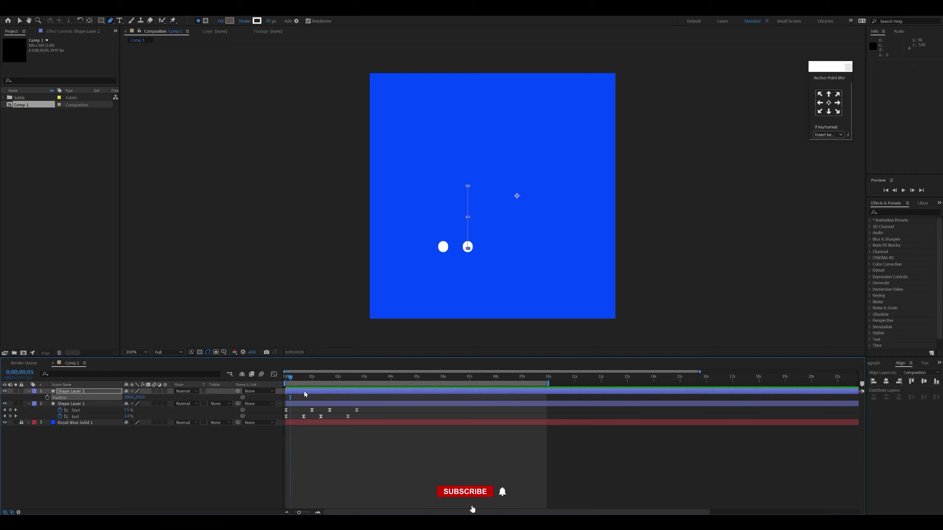
pyautogui.hotkey('ctrl', 'v')
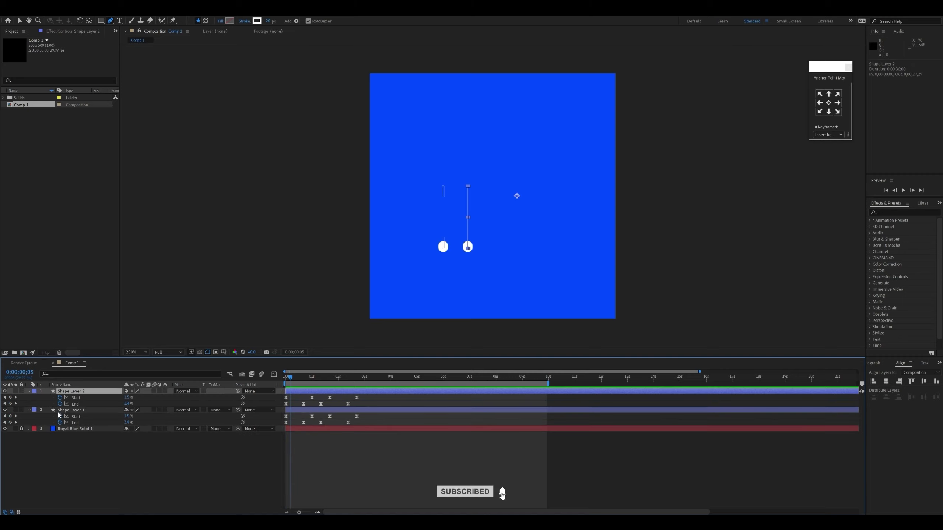
pyautogui.moveTo(367, 396); pyautogui.dragTo(314, 408)
pyautogui.press('space')
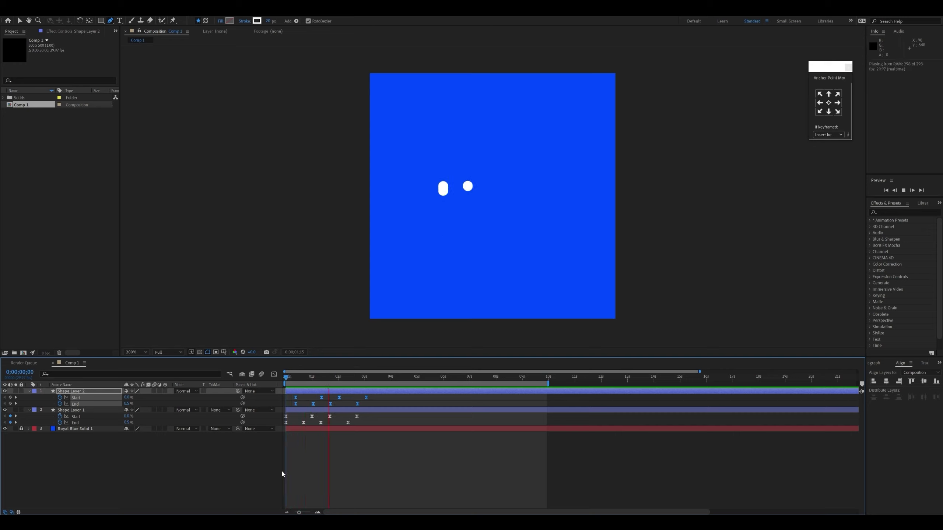
pyautogui.press('space')
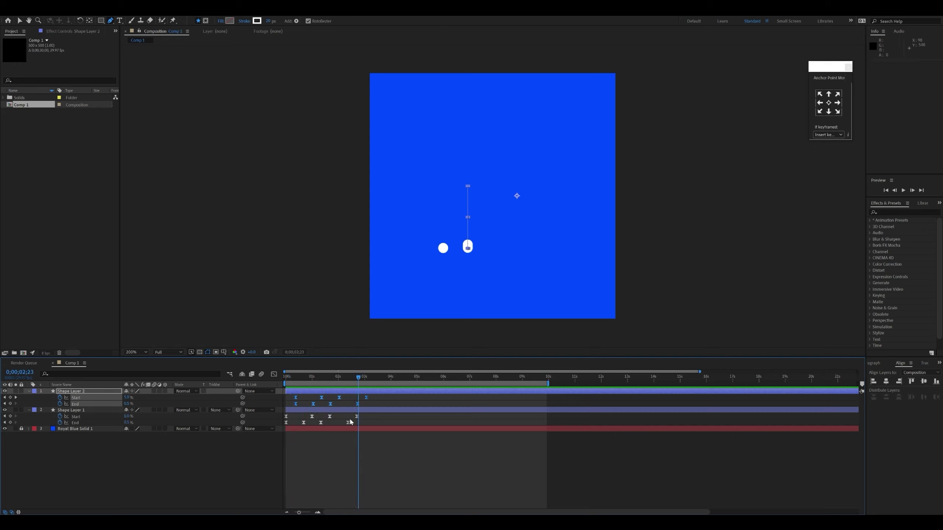
# - Copy and paste Shape Layer 2 to create Shape Layer 3
pyautogui.click(386, 390)
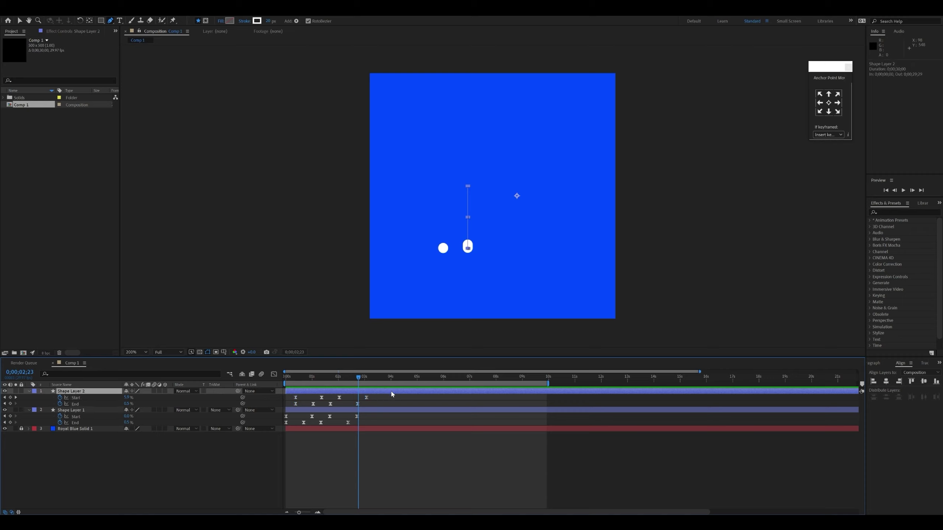
pyautogui.hotkey('ctrl', 'c')
pyautogui.hotkey('ctrl', 'v')
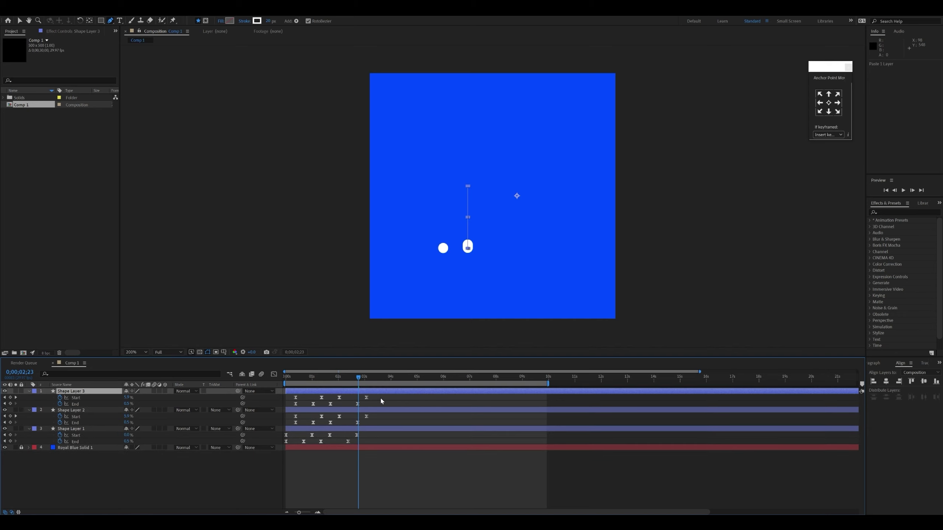
# - Move Shape Layer 3 right of the second dot and shift its Start/End keyframes later
pyautogui.click(97, 392)
pyautogui.press('p')
pyautogui.moveTo(127, 397); pyautogui.dragTo(141, 397)
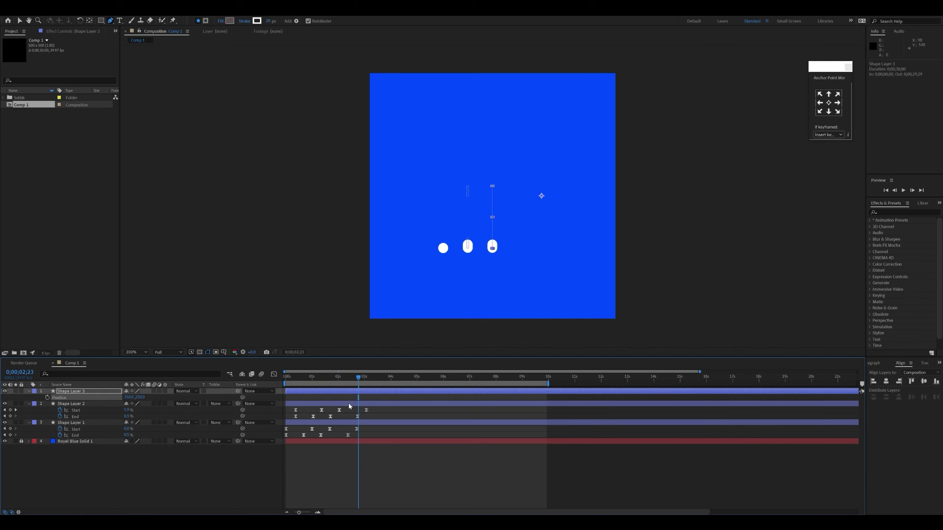
pyautogui.press('u')
pyautogui.click(76, 398)
pyautogui.keyDown('shift'); pyautogui.click(76, 404); pyautogui.keyUp('shift')
pyautogui.moveTo(295, 404); pyautogui.dragTo(305, 405)
pyautogui.press('space')
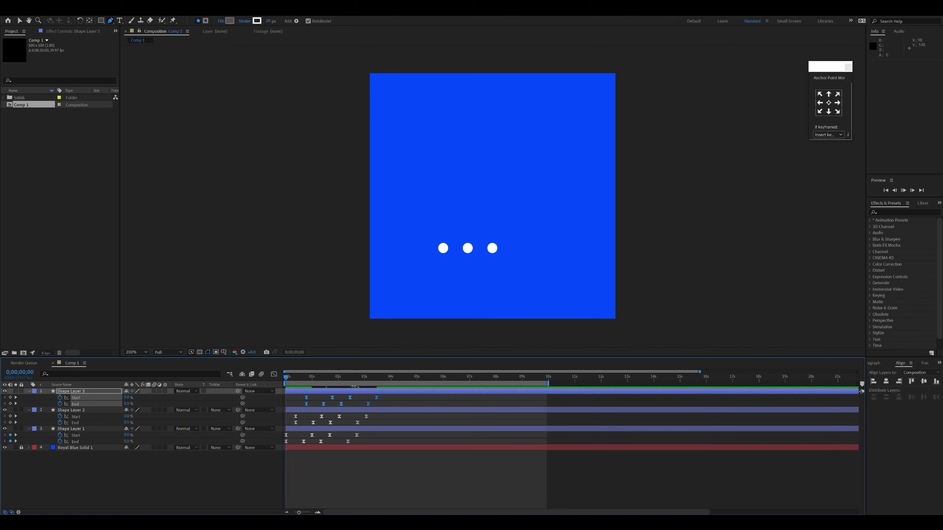
pyautogui.press('space')
# - Paste Shape Layer 4 at position 400,250 and shift its keyframes later in time
pyautogui.hotkey('ctrl', 'v')
pyautogui.press('p')
pyautogui.moveTo(130, 397); pyautogui.dragTo(325, 390)
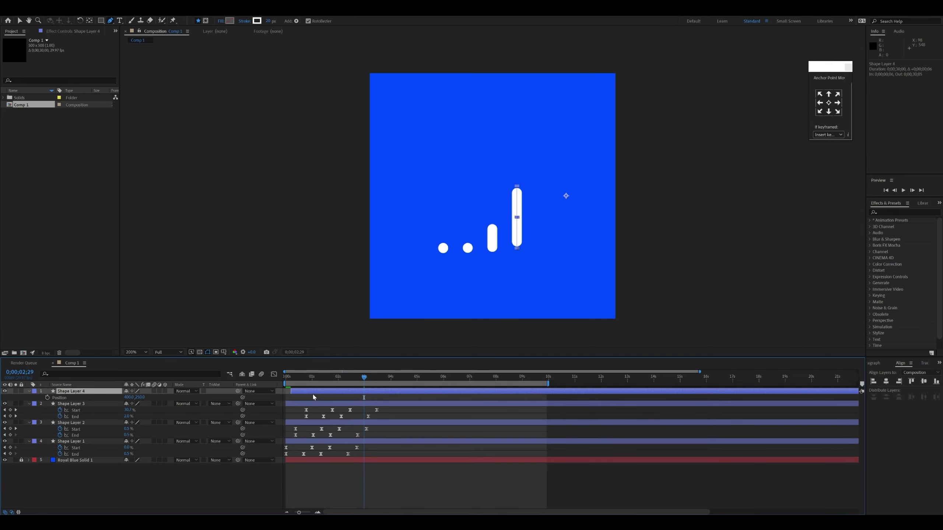
pyautogui.press('u')
pyautogui.moveTo(311, 406); pyautogui.dragTo(320, 406)
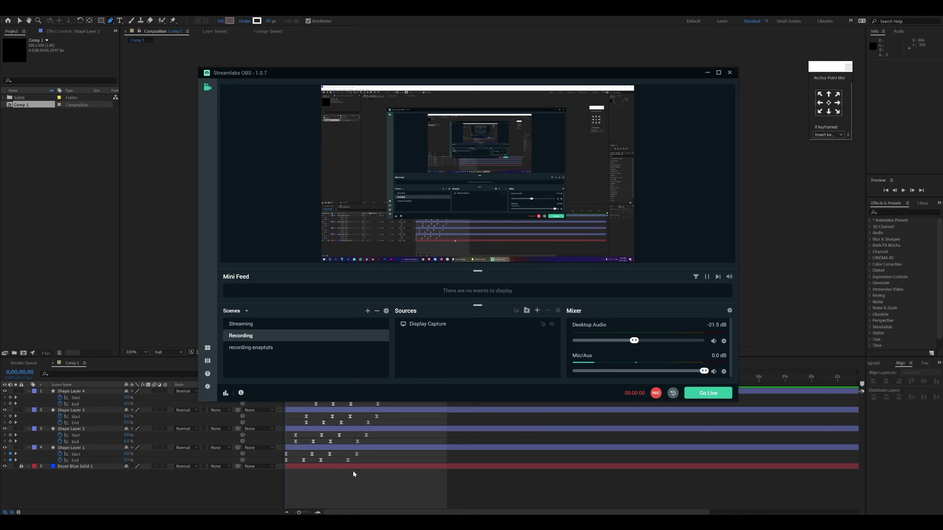
# - Preview the four staggered dots, then select all four dot layers
pyautogui.click(352, 470)
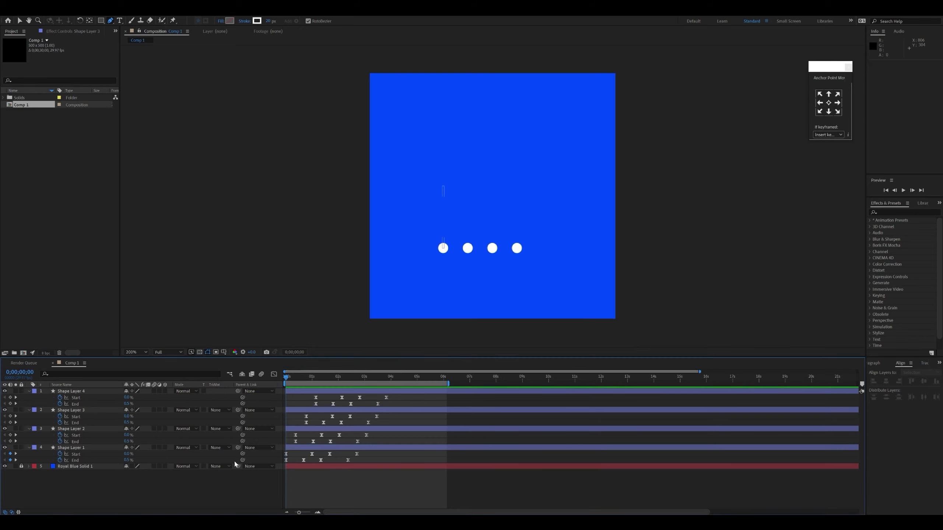
pyautogui.press('space')
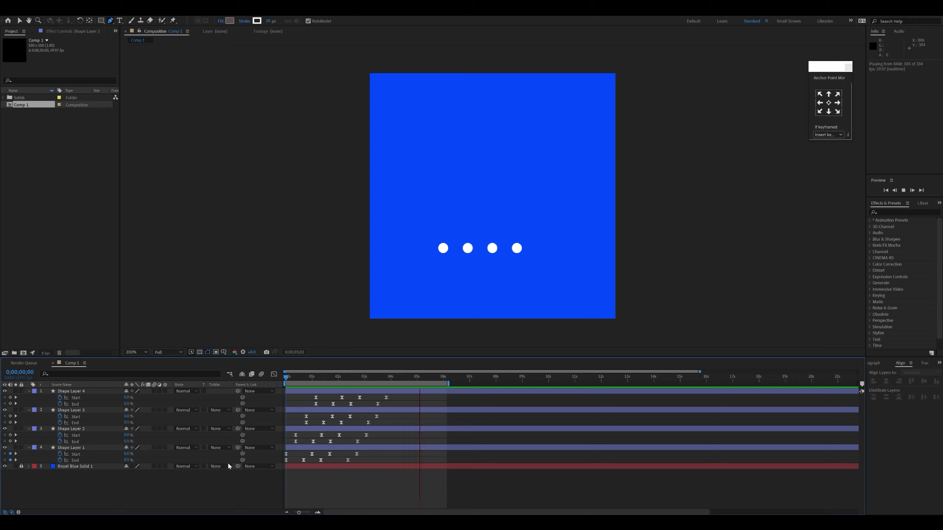
pyautogui.press('space')
pyautogui.click(80, 448)
pyautogui.keyDown('shift'); pyautogui.click(80, 392); pyautogui.keyUp('shift')
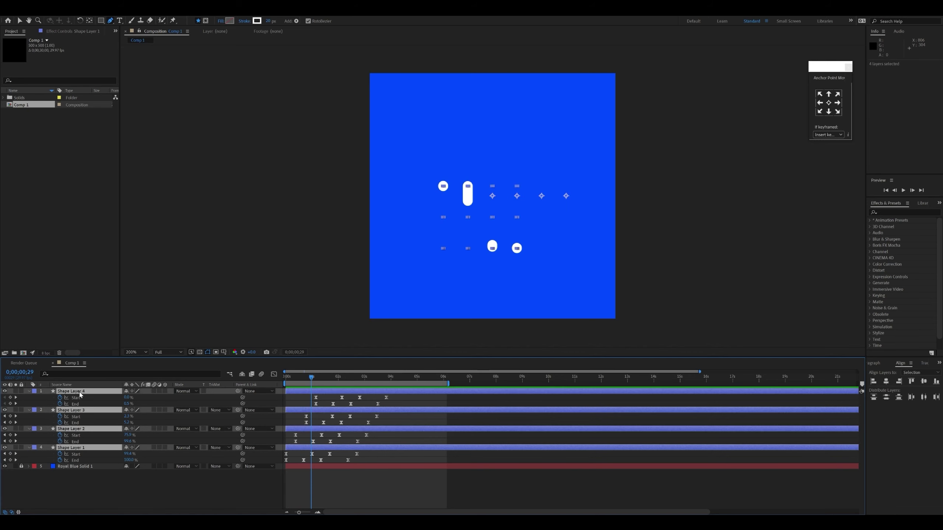
# - Pre-compose the four selected shape layers into a composition named 'loadinganimation'
pyautogui.rightClick(83, 391)
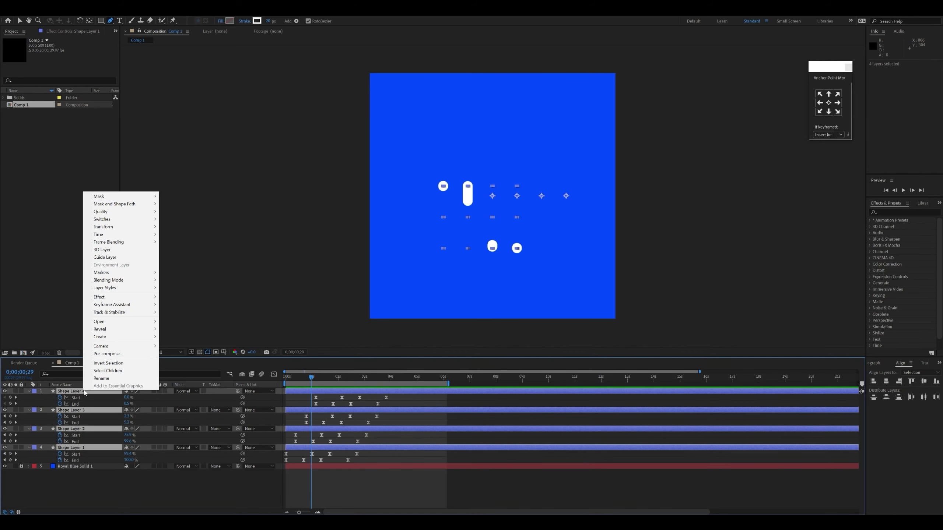
pyautogui.click(115, 353)
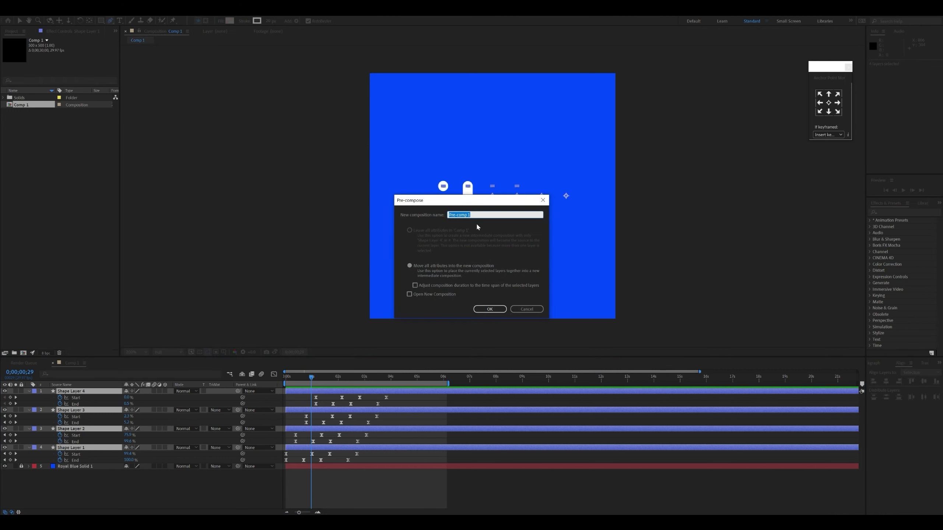
pyautogui.write('loadinganimation')
pyautogui.press('Return')
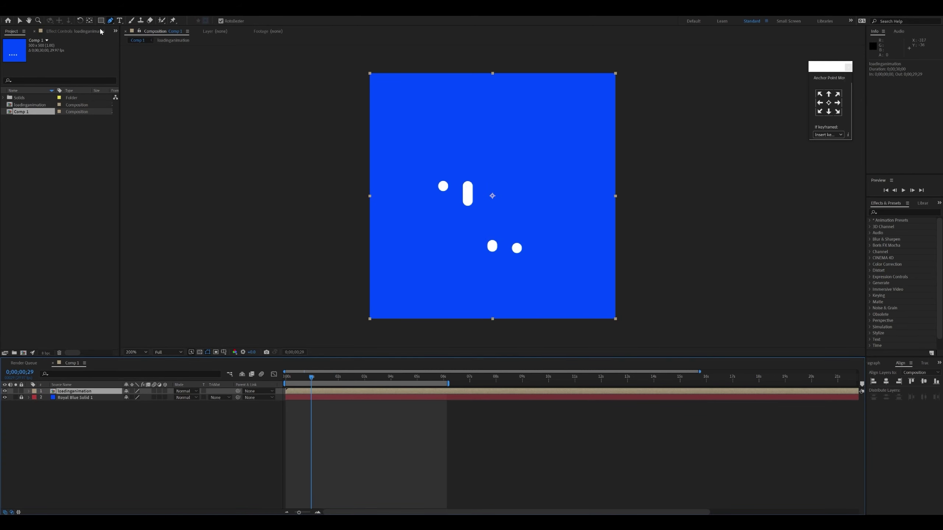
# - Nudge the loadinganimation layer slightly right and about 40 px up, previewing the result
pyautogui.click(19, 22)
pyautogui.moveTo(499, 232); pyautogui.dragTo(502, 231)
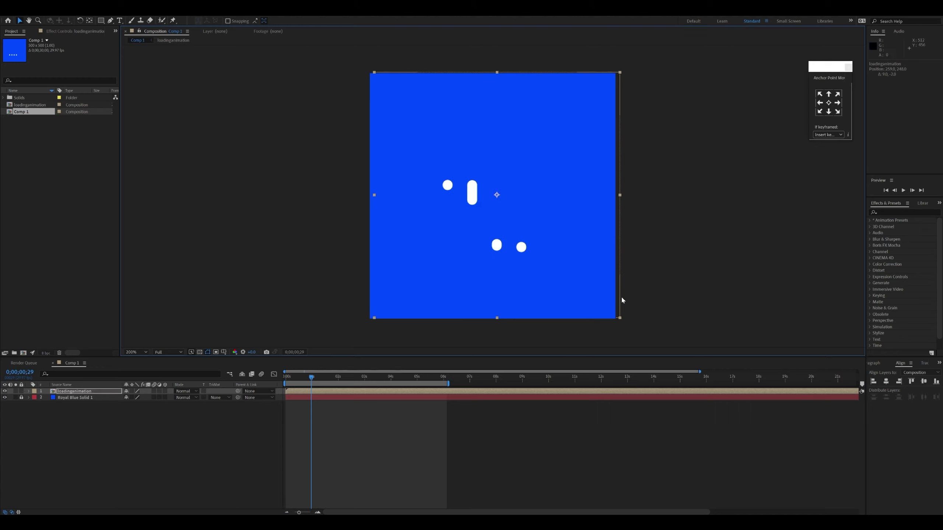
pyautogui.press('space')
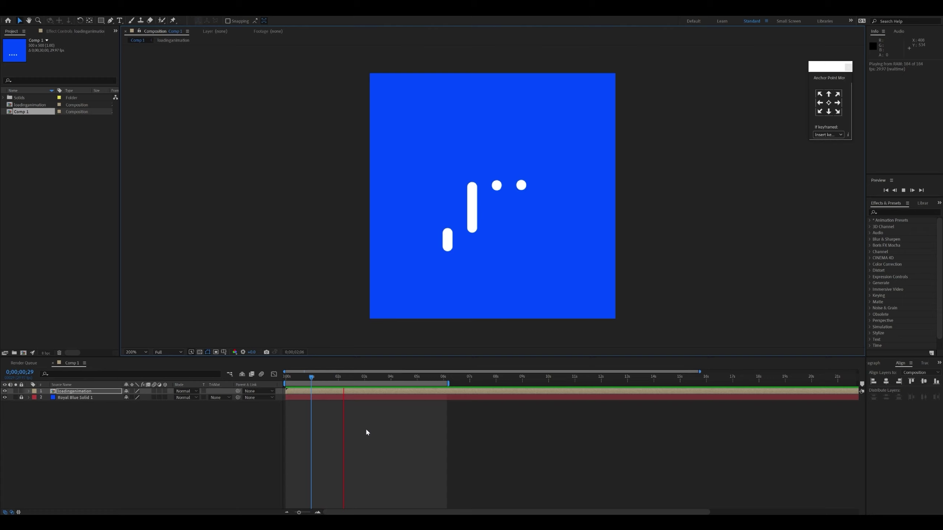
pyautogui.press('space')
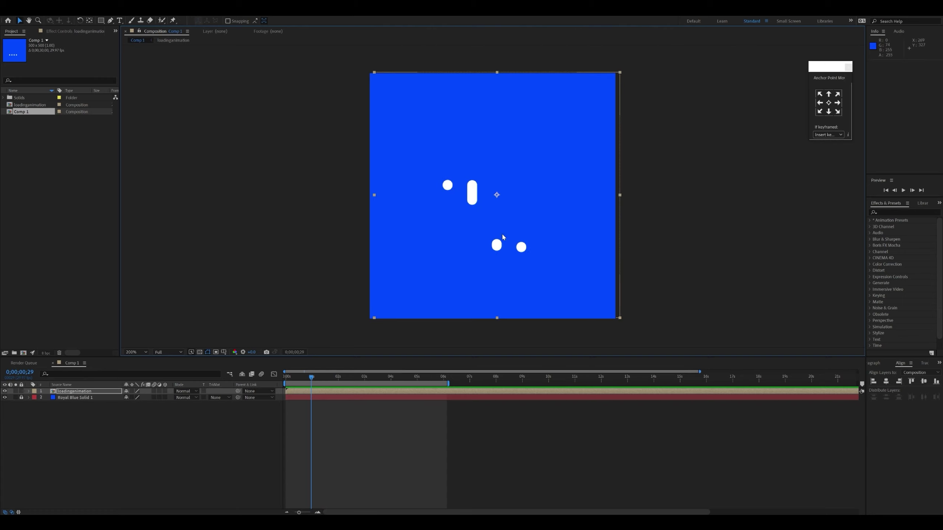
pyautogui.moveTo(502, 232); pyautogui.dragTo(503, 218)
pyautogui.press('space')
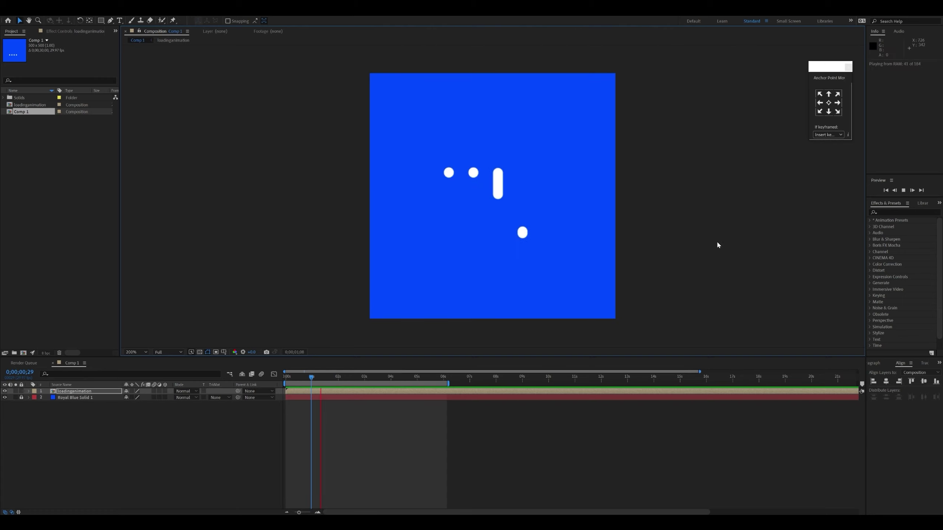